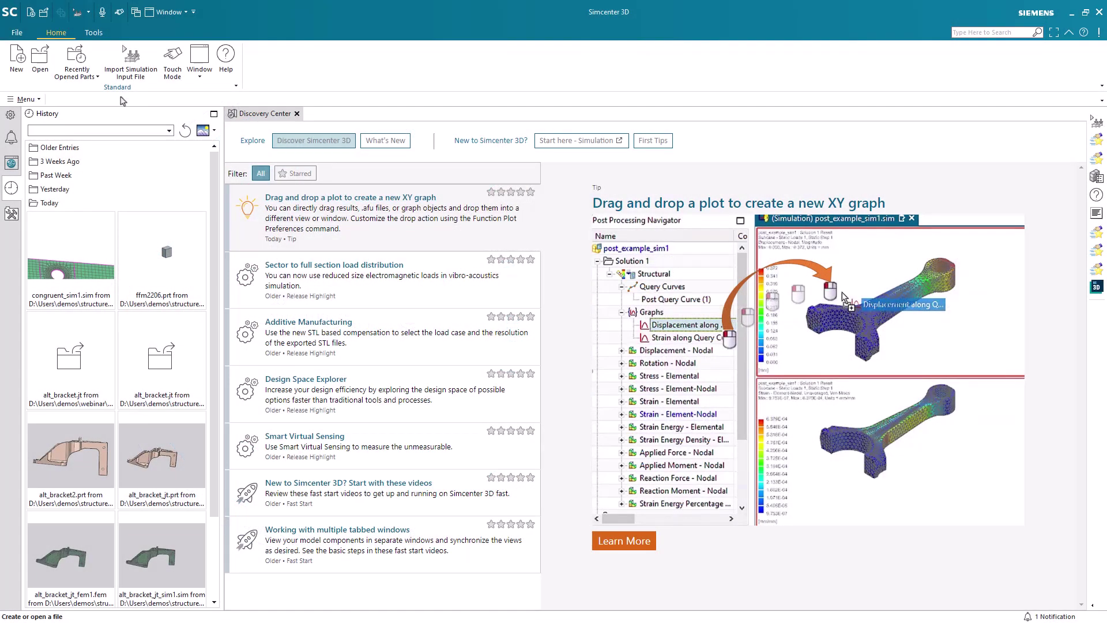
# Import the ASCII Simcenter Nastran input file alt_bracket_jt_sim1-solution_1.dat with the default FEM and simulation names, and dismiss the import report.
pyautogui.click(126, 74)
pyautogui.click(146, 160)
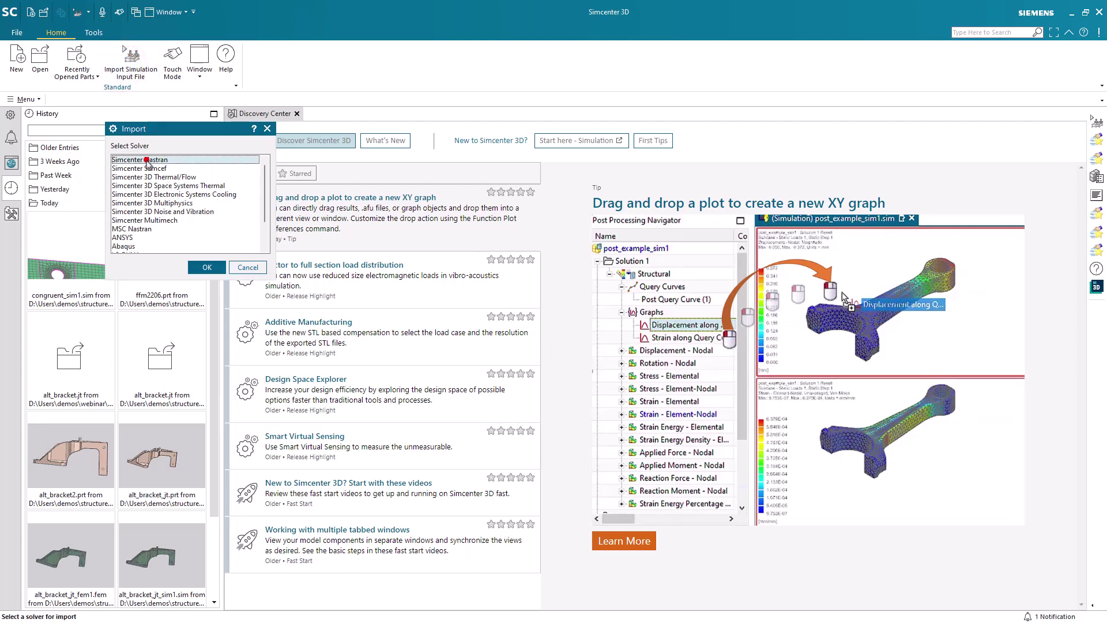
pyautogui.click(207, 267)
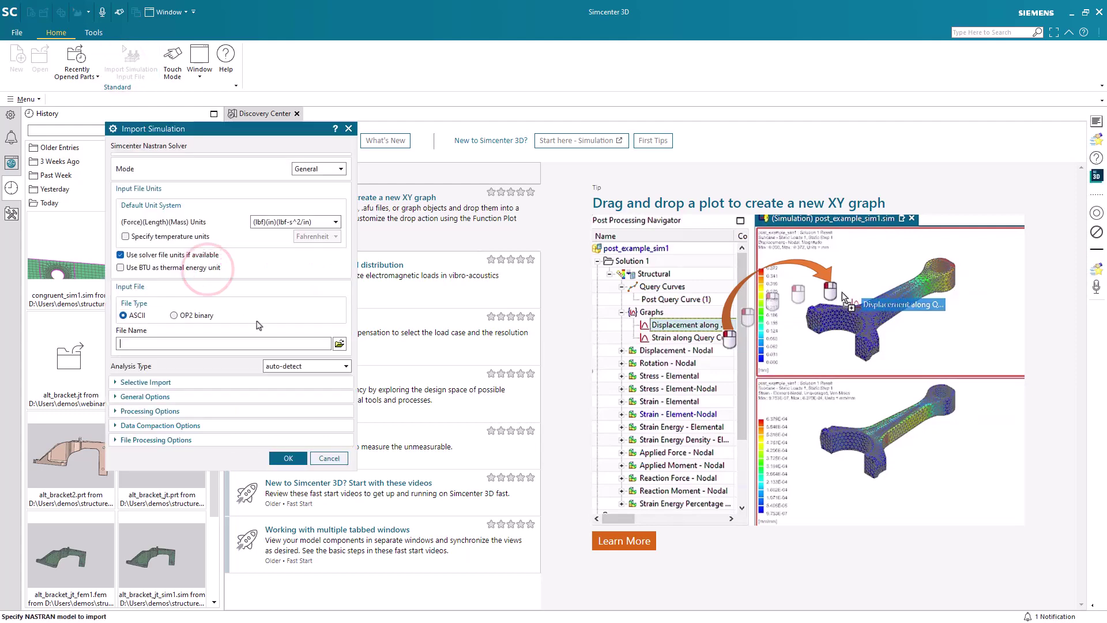
pyautogui.click(339, 344)
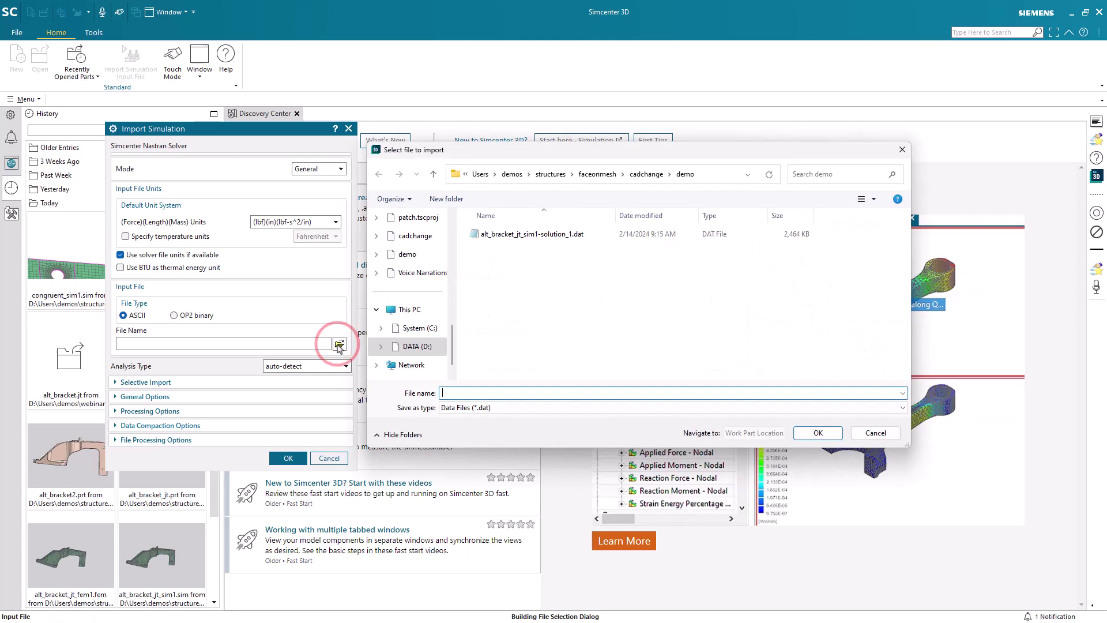
pyautogui.doubleClick(506, 235)
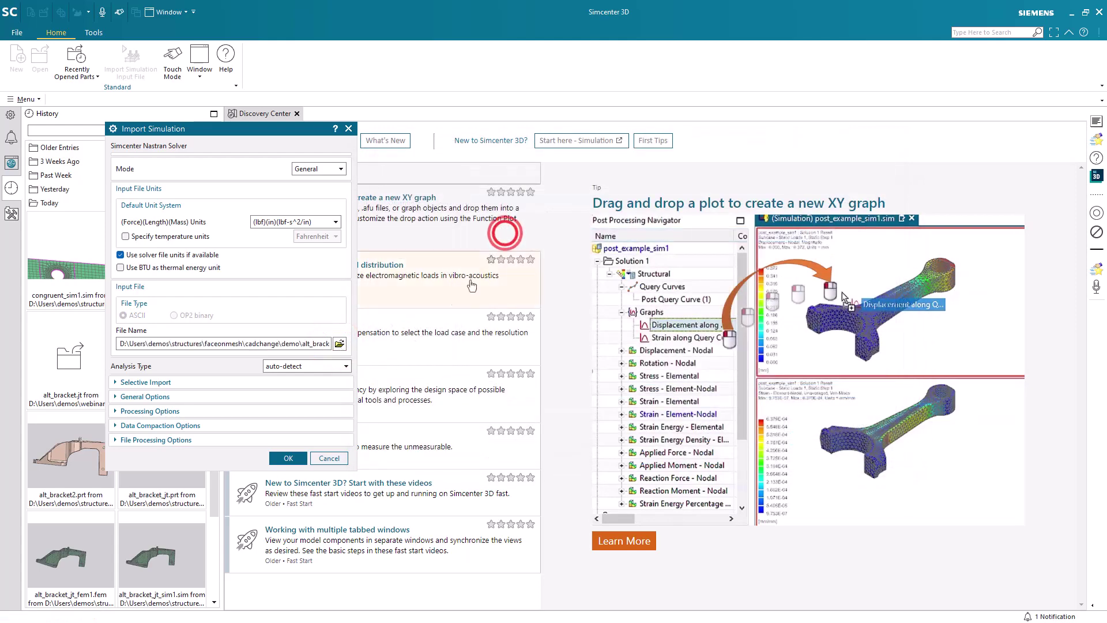
pyautogui.click(288, 457)
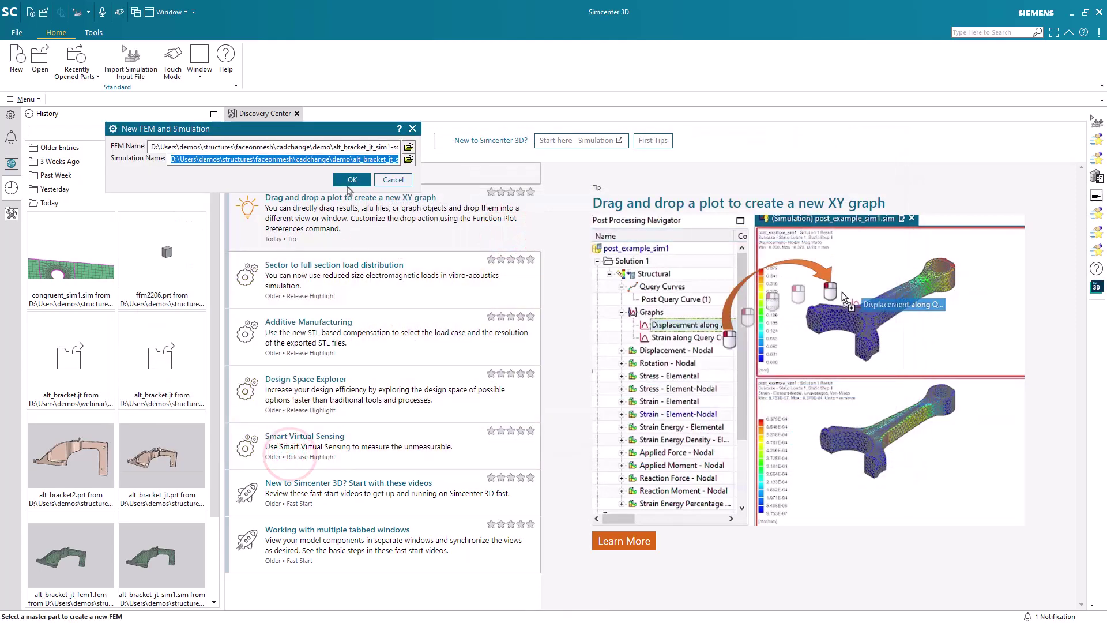
pyautogui.click(349, 179)
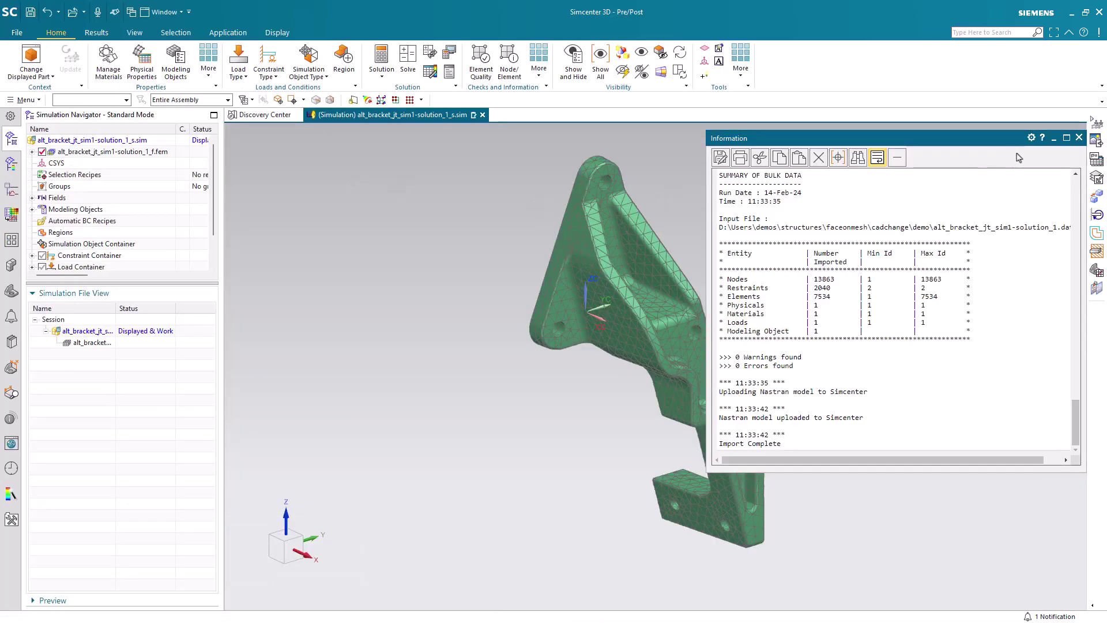
pyautogui.click(1079, 138)
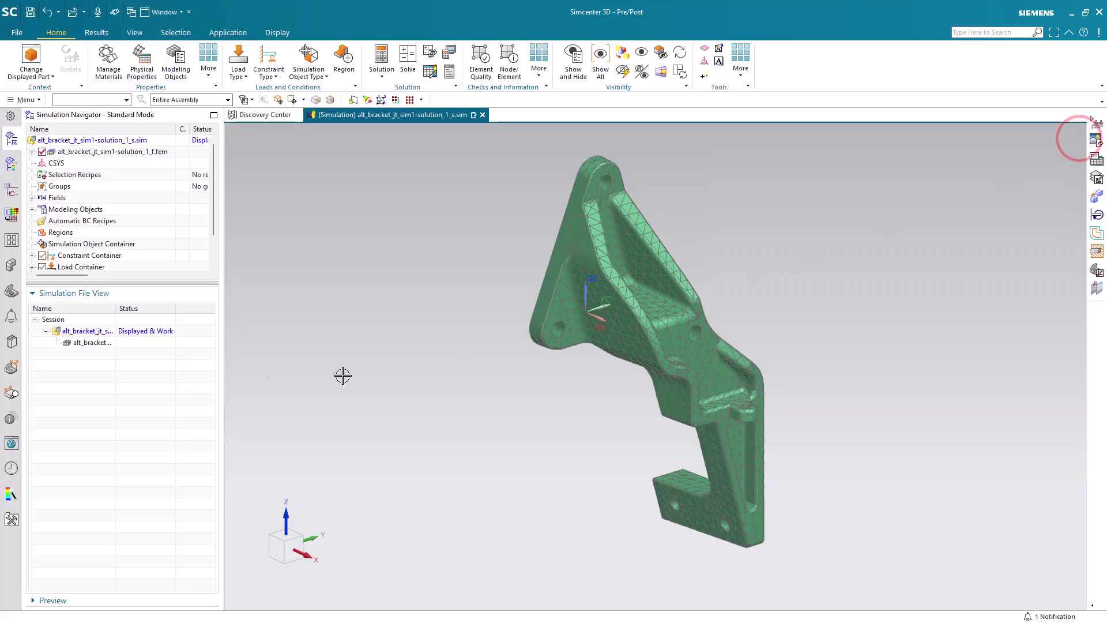
# Display the imported FEM alt_bracket_jt_sim1-solution_1_f, fit the file name column to its contents and enlarge the model tree area.
pyautogui.doubleClick(109, 343)
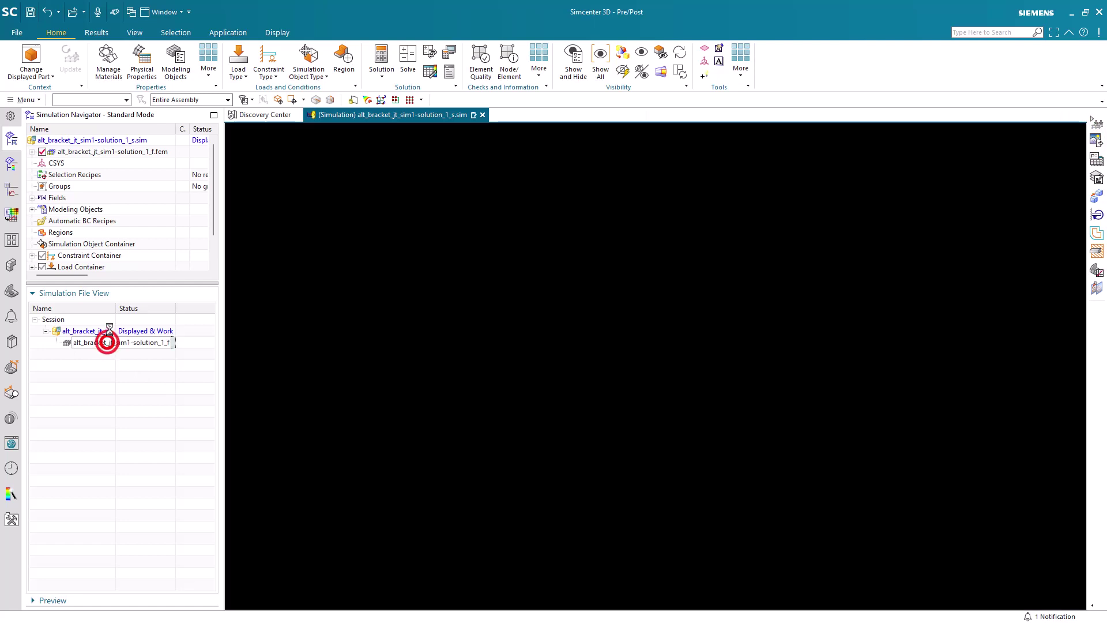
pyautogui.doubleClick(115, 309)
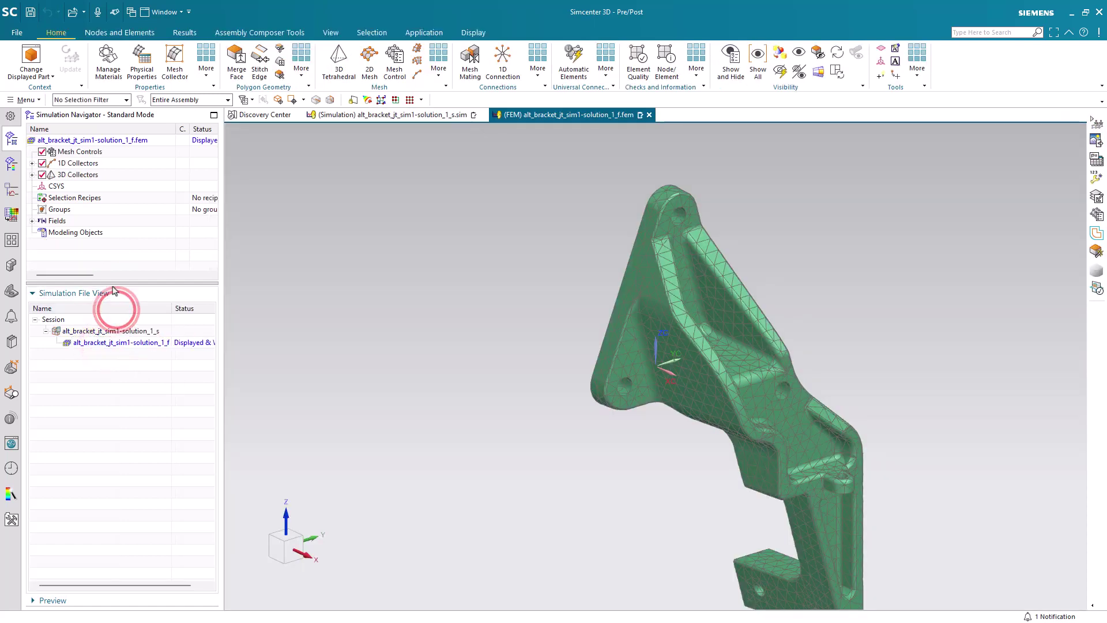
pyautogui.moveTo(113, 282); pyautogui.dragTo(110, 435)
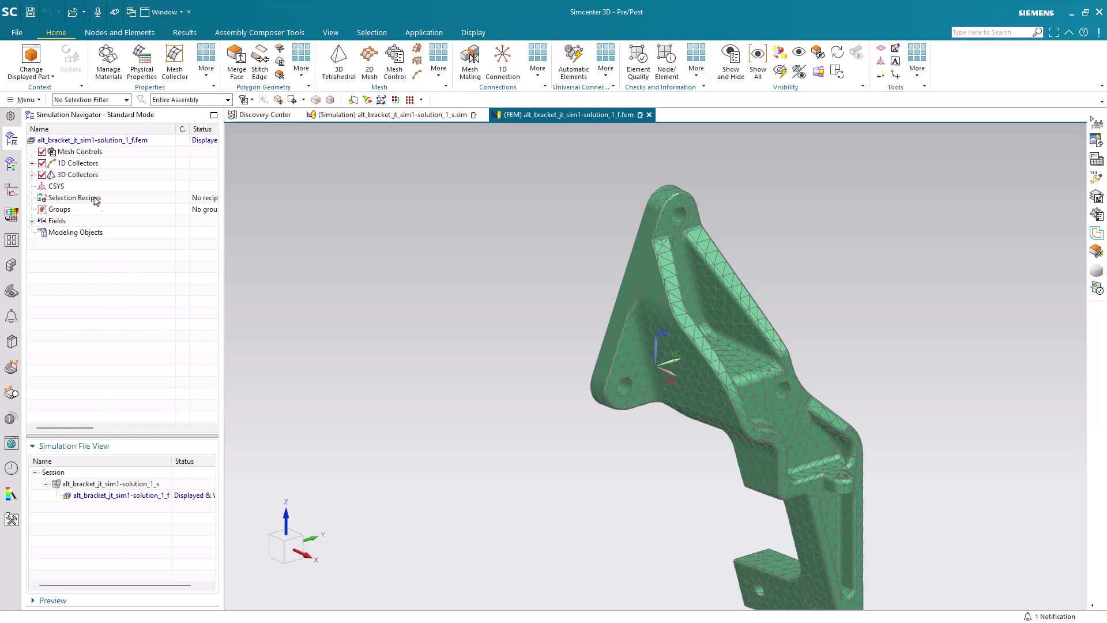
# Associate the FEM with master part alt_bracket2.prt through Replace Ideal/Master Part, with Create Idealized Part enabled.
pyautogui.rightClick(94, 140)
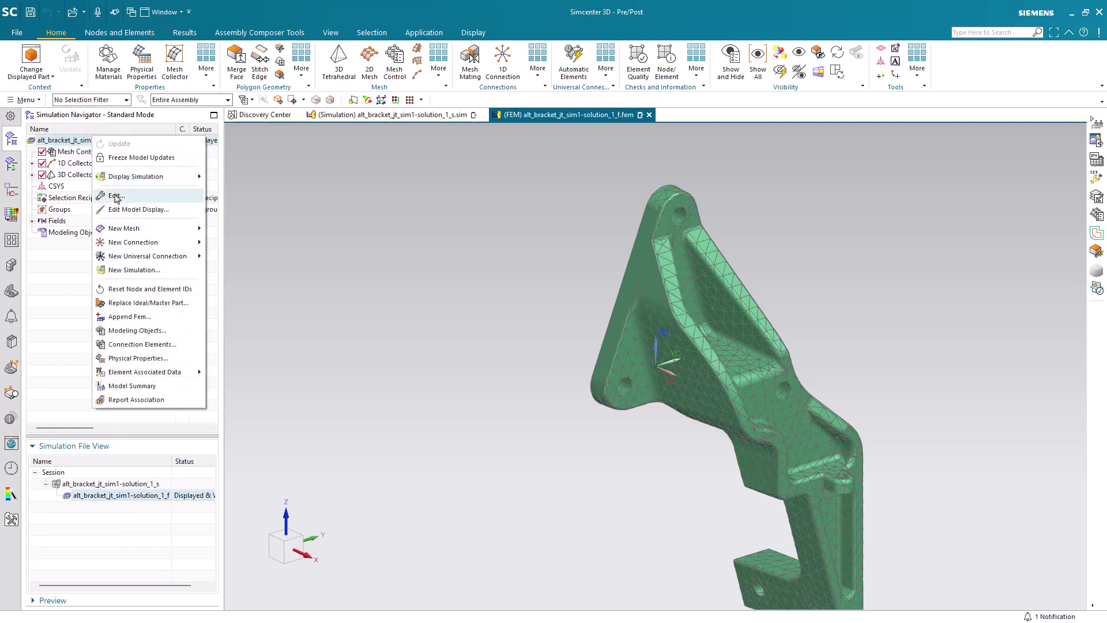
pyautogui.click(131, 302)
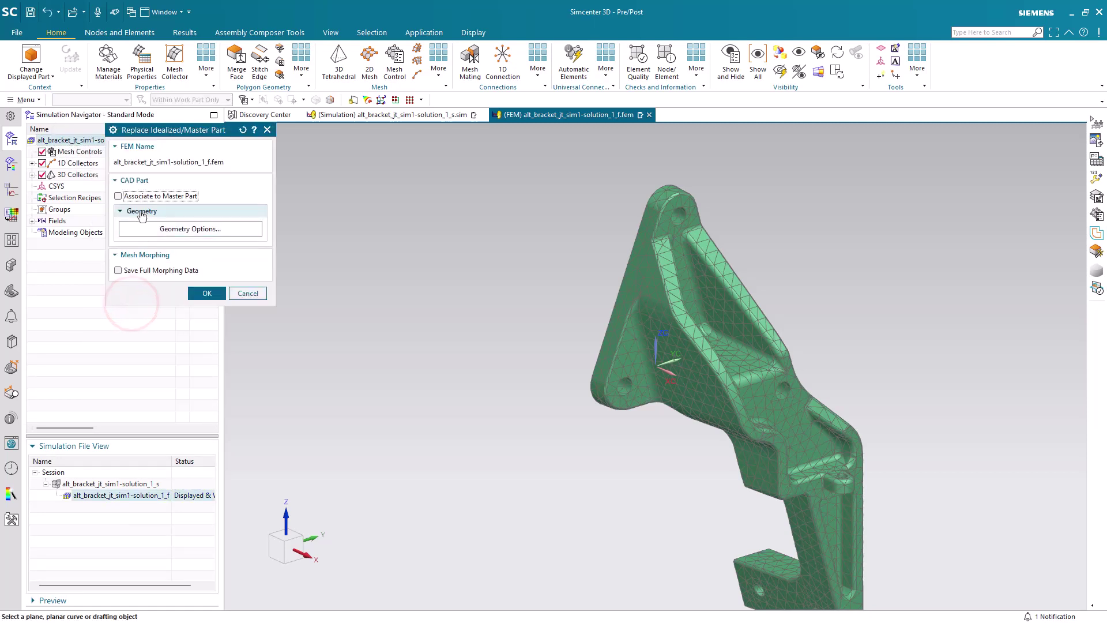
pyautogui.click(140, 196)
pyautogui.click(141, 242)
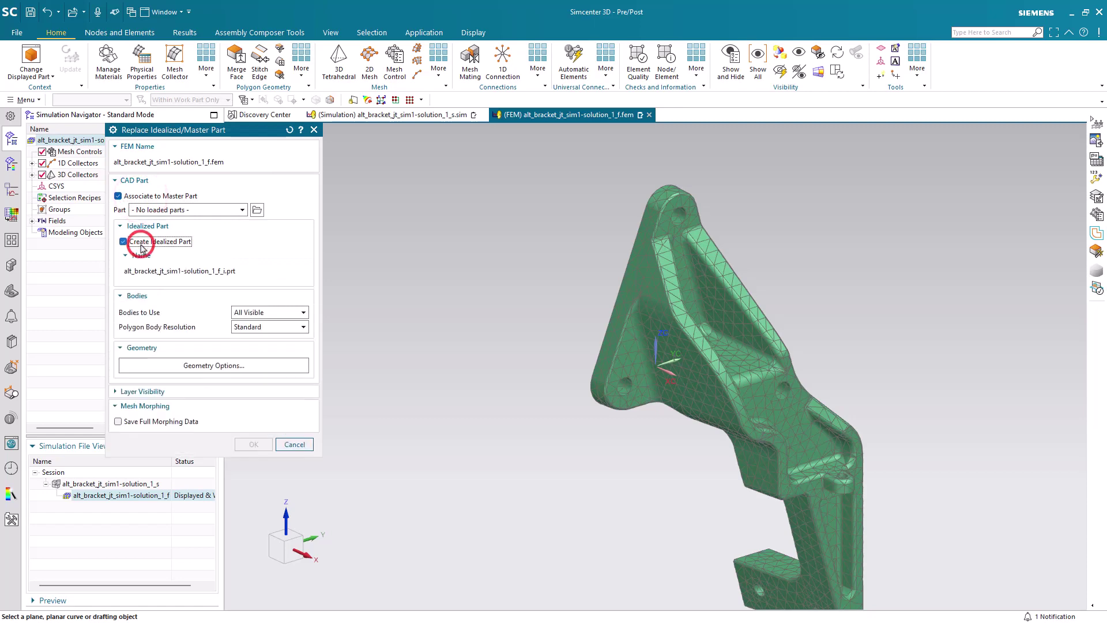
pyautogui.click(257, 210)
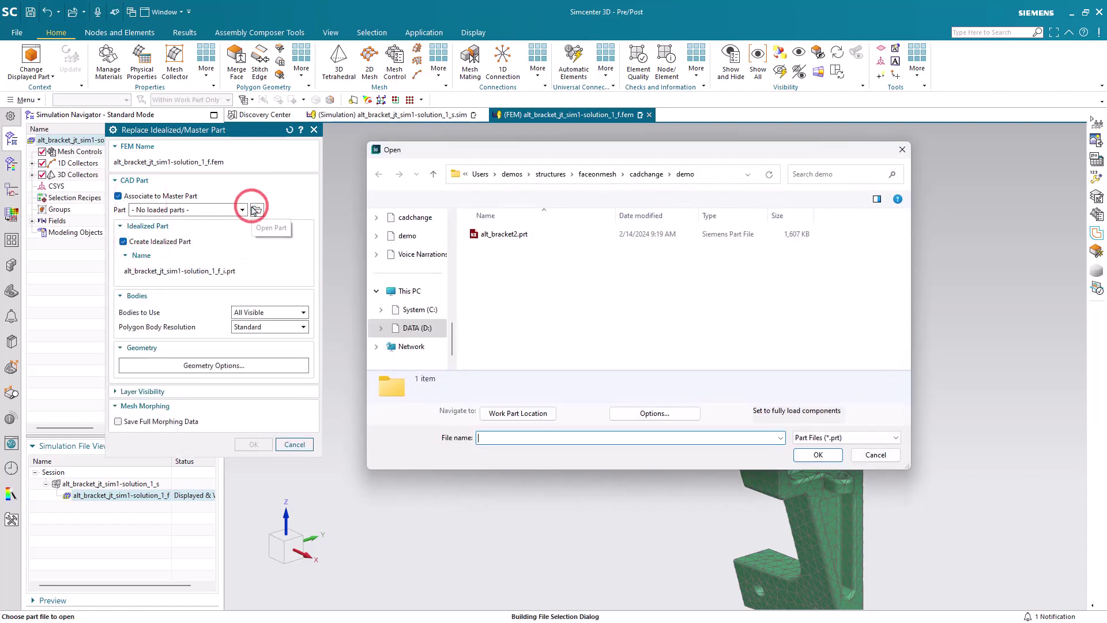
pyautogui.click(482, 234)
pyautogui.click(830, 454)
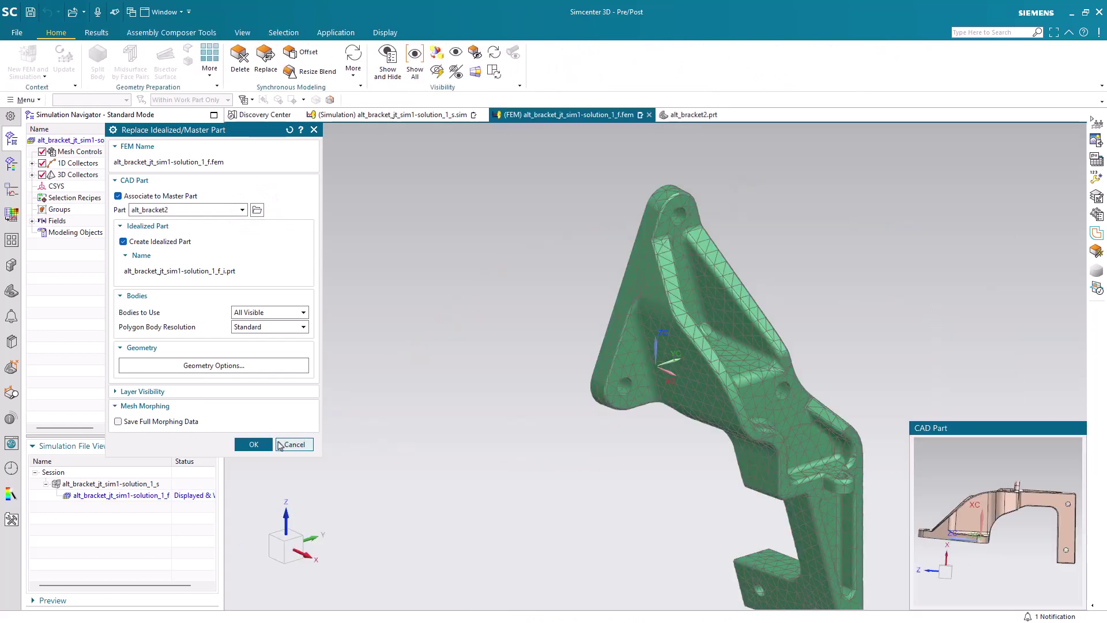
pyautogui.click(266, 444)
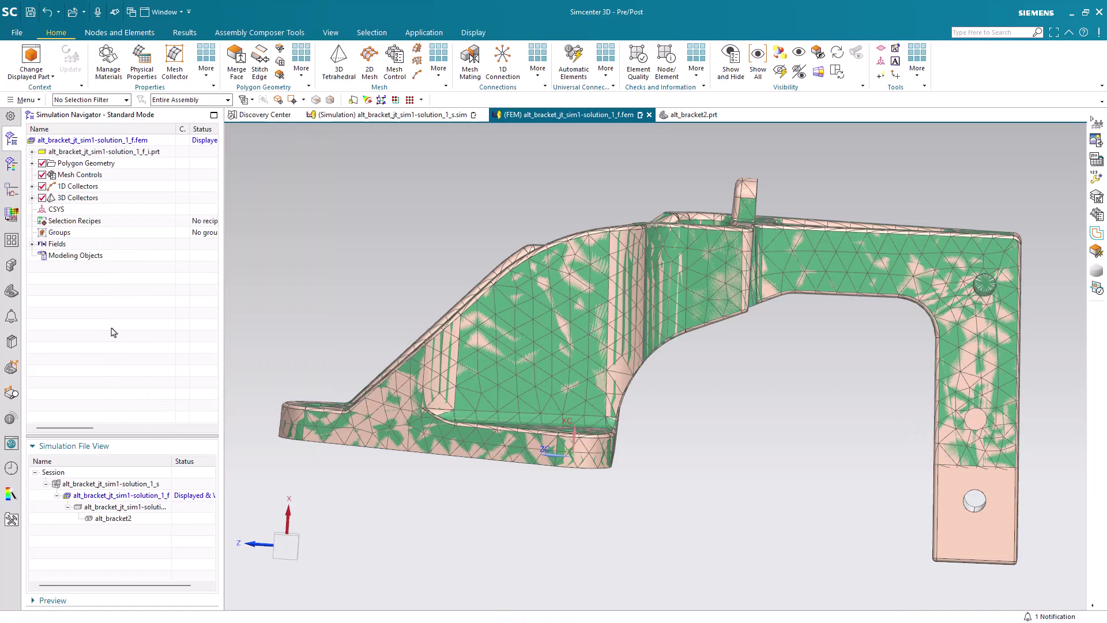
# Display the idealized part, dismiss its geometry warning and promote the bracket body.
pyautogui.doubleClick(130, 507)
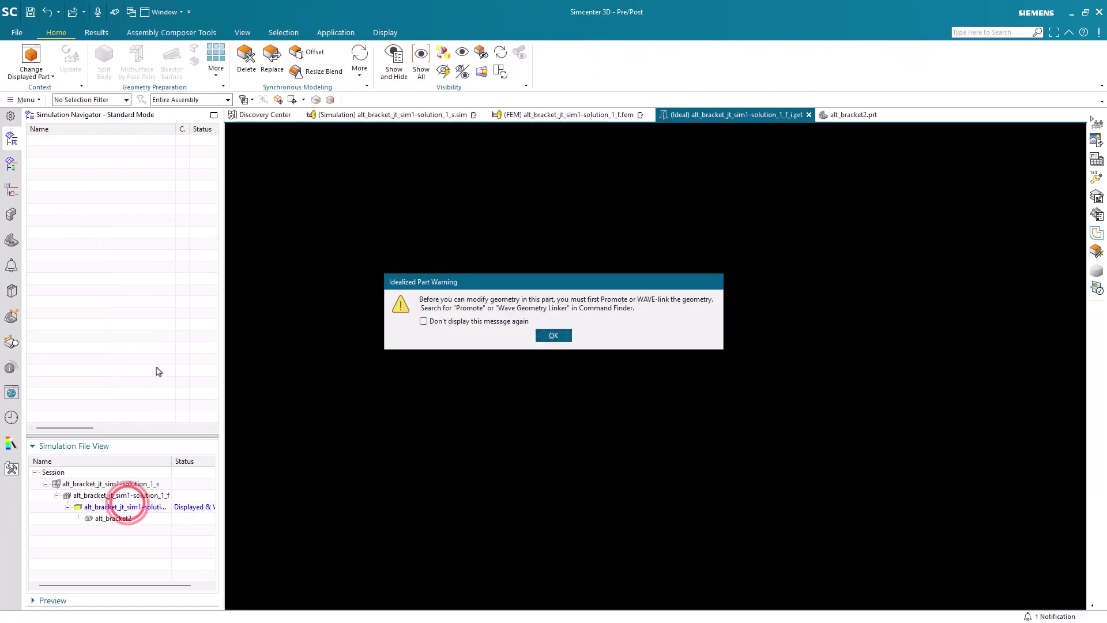
pyautogui.click(553, 335)
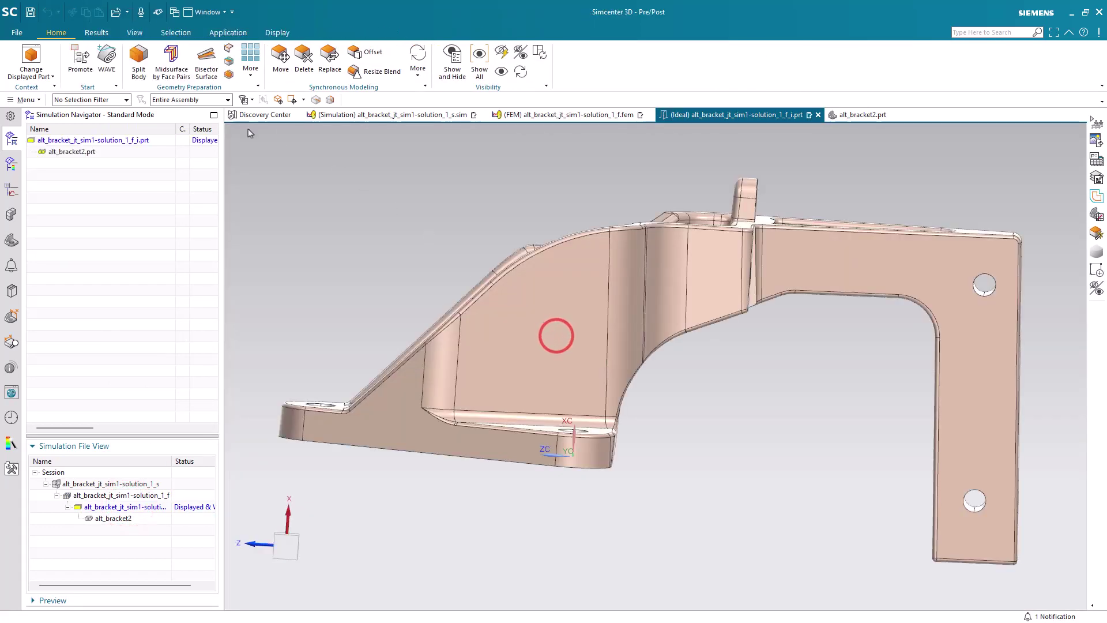
pyautogui.click(81, 57)
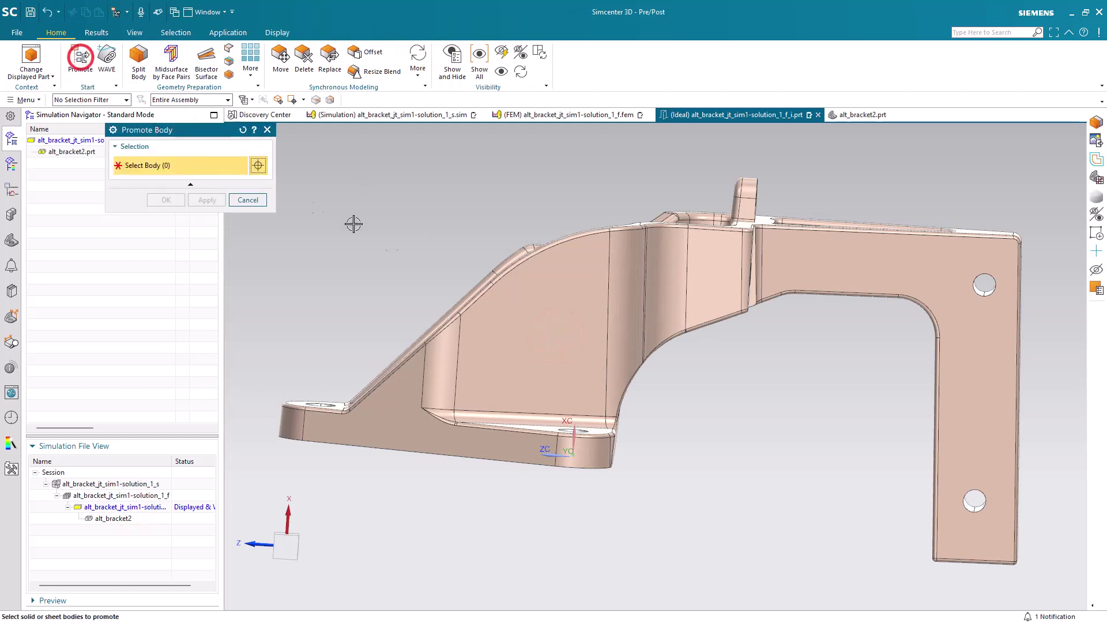
pyautogui.click(548, 334)
pyautogui.click(165, 199)
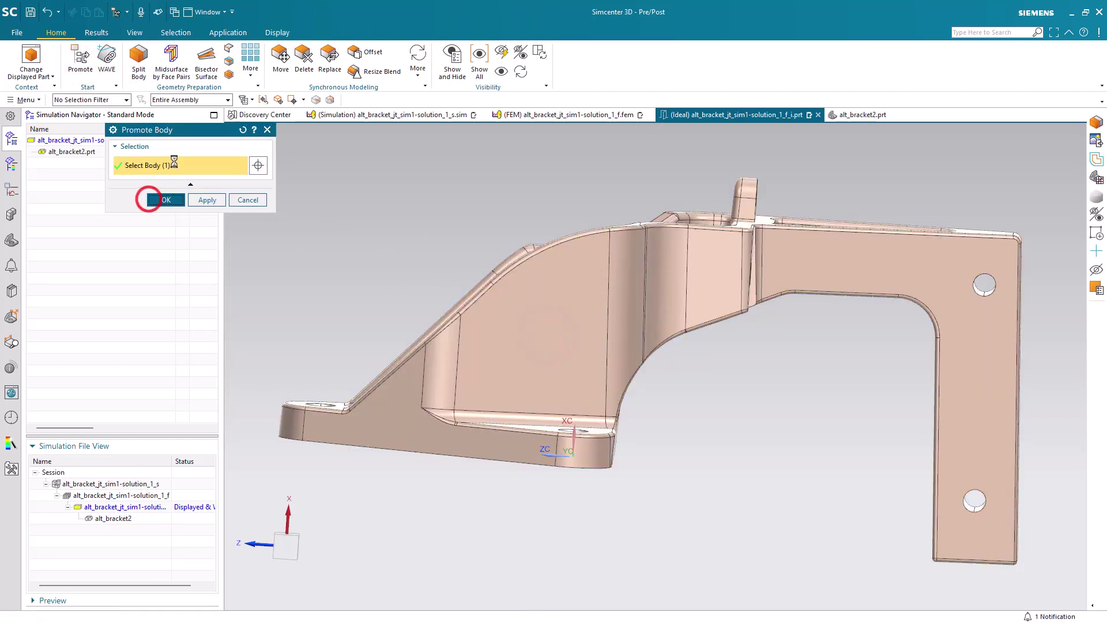
# Split the promoted bracket body with a new plane offset about 2.35 in inward from the end face of the long arm.
pyautogui.click(139, 57)
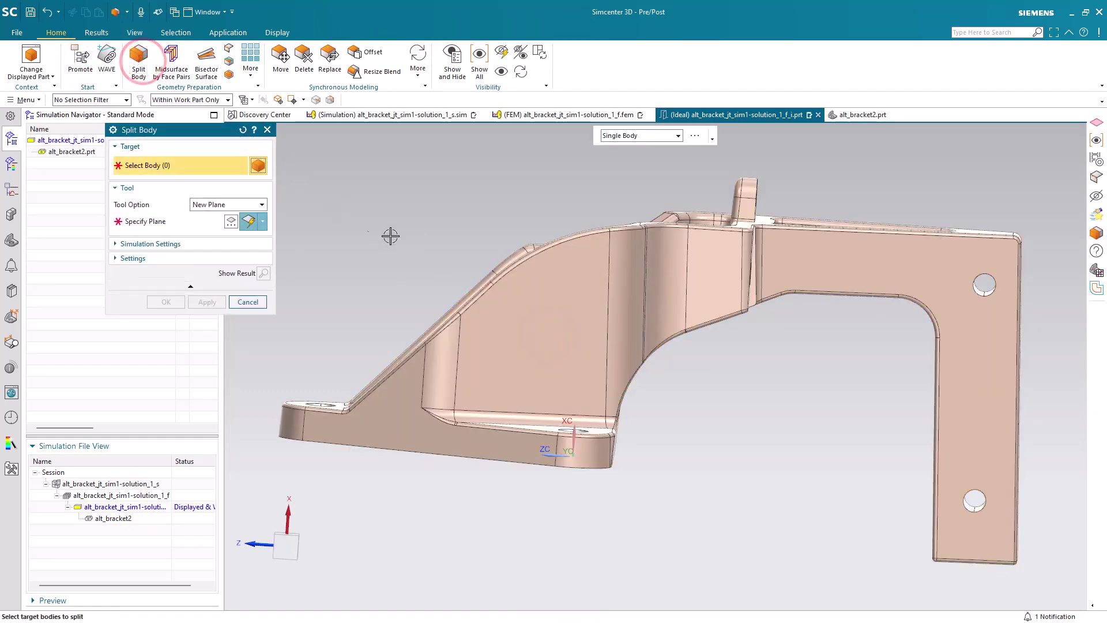
pyautogui.click(550, 312)
pyautogui.click(193, 226)
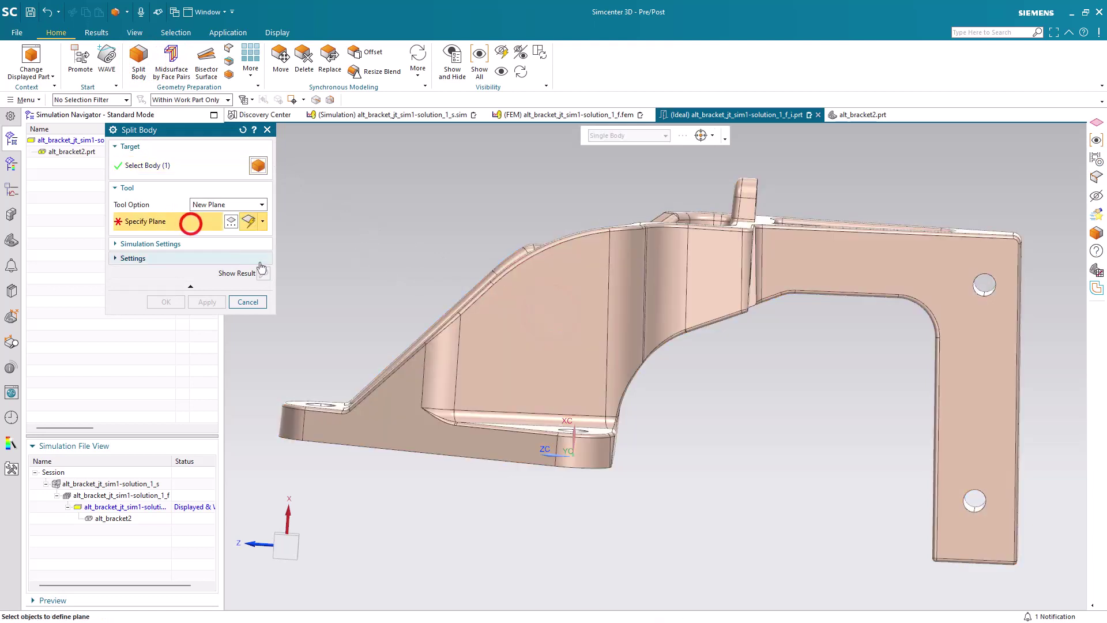
pyautogui.moveTo(761, 371); pyautogui.dragTo(834, 457, button='middle')
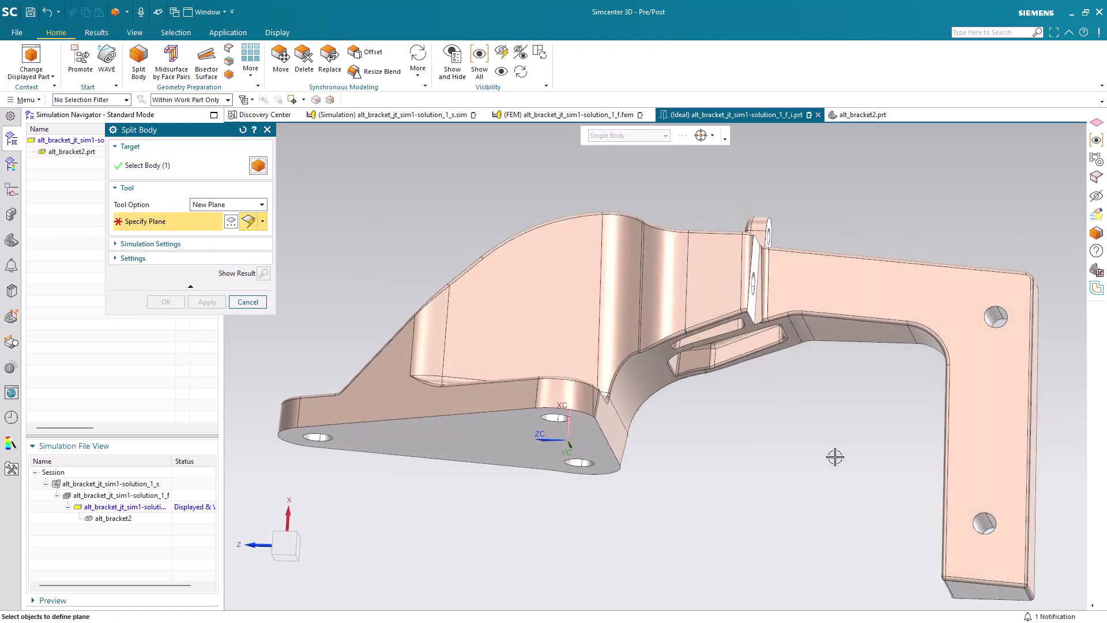
pyautogui.click(976, 588)
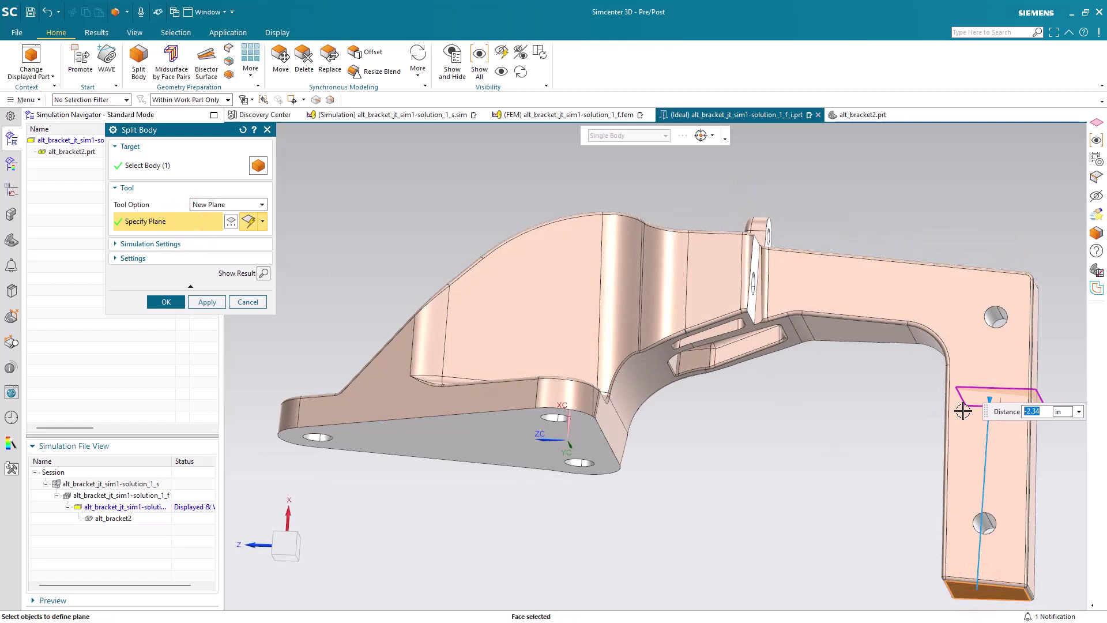
pyautogui.moveTo(963, 410); pyautogui.dragTo(973, 375, button='middle')
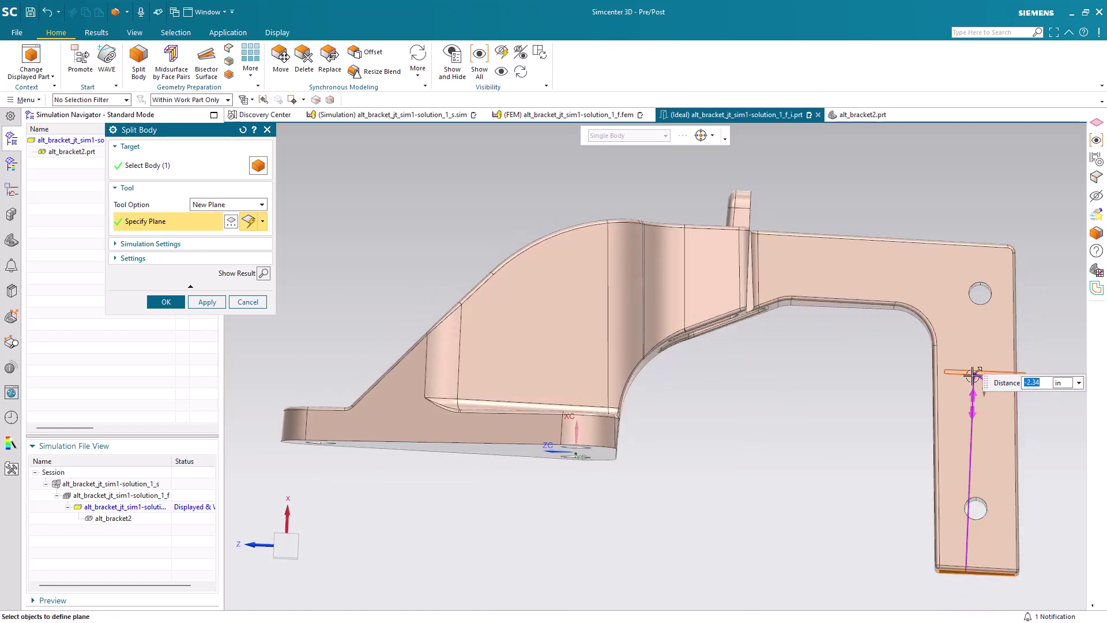
pyautogui.moveTo(973, 375); pyautogui.dragTo(973, 373)
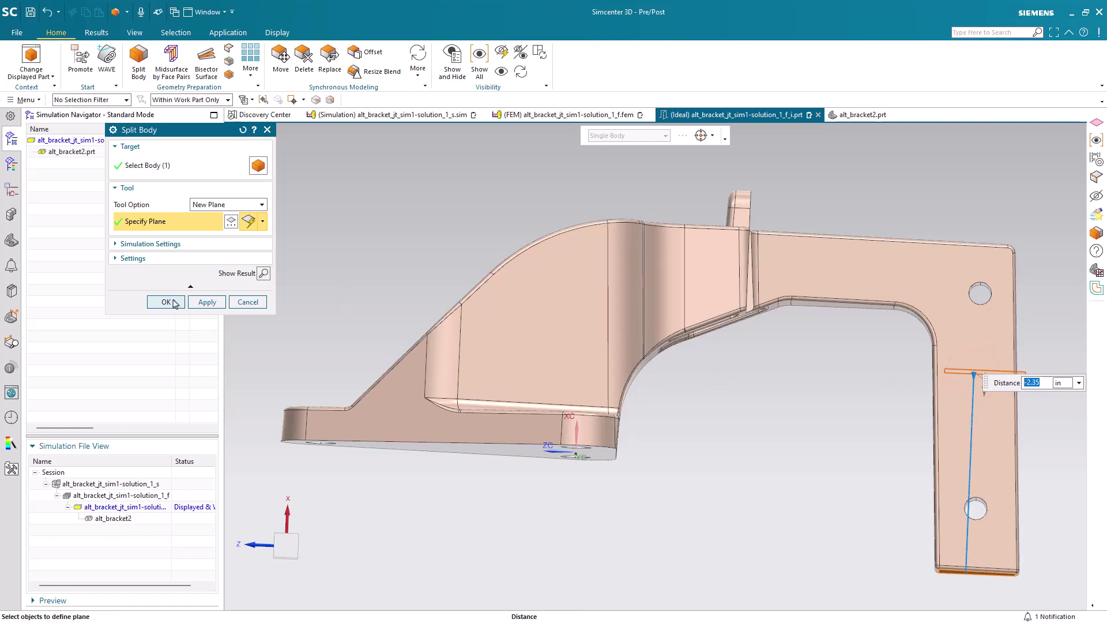
pyautogui.click(166, 302)
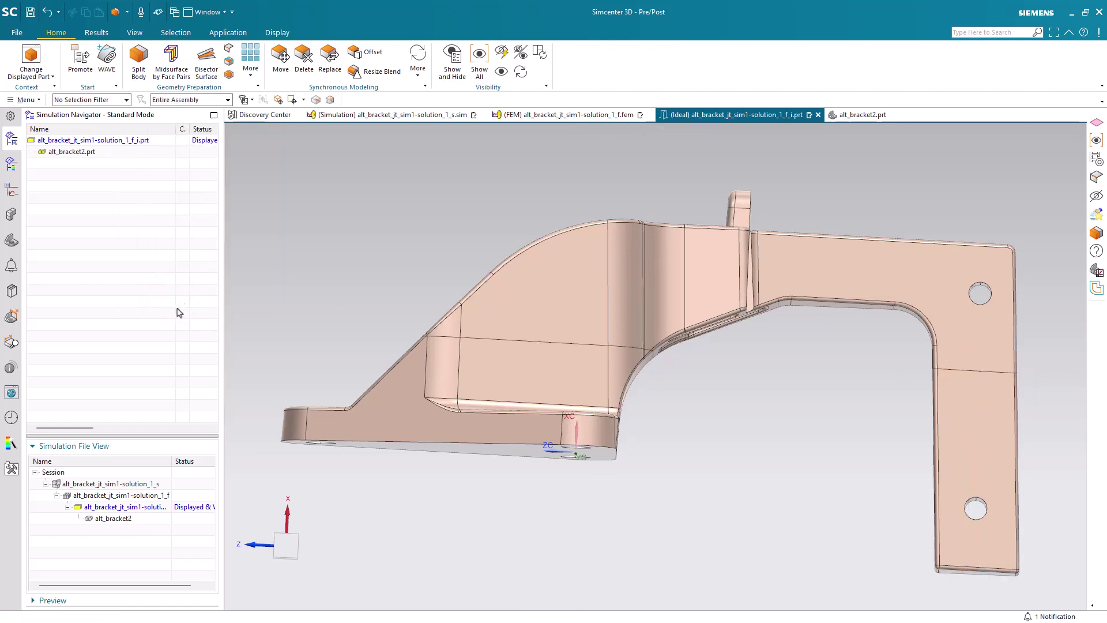
# Return to the FEM and edit its Bodies to Use with the Select option, deselecting all bodies except the split-off end of the arm.
pyautogui.doubleClick(141, 494)
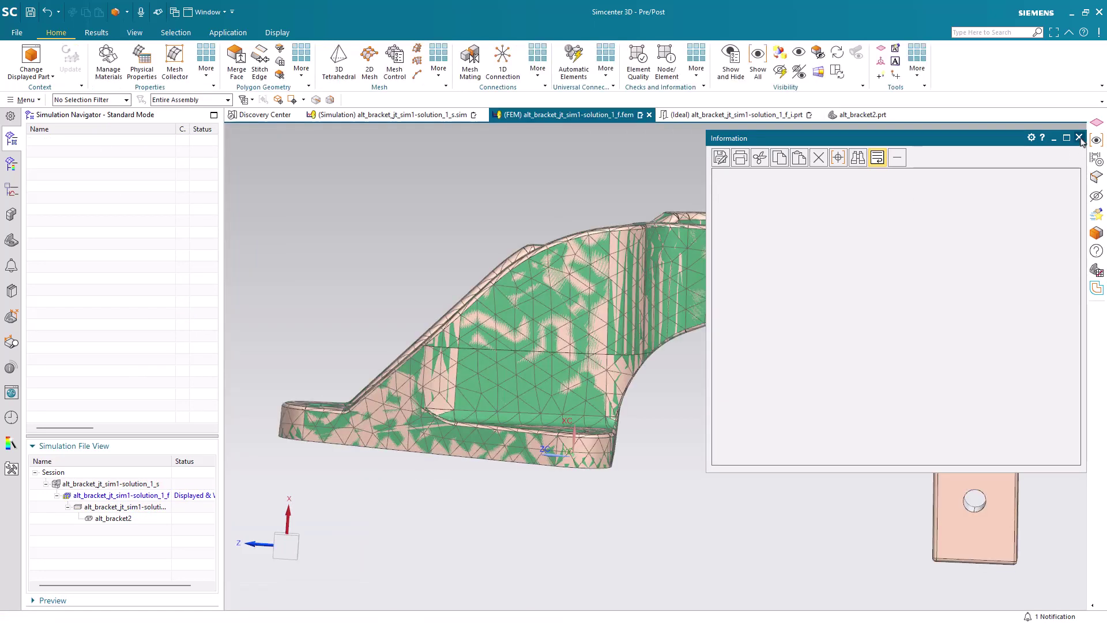
pyautogui.click(1078, 137)
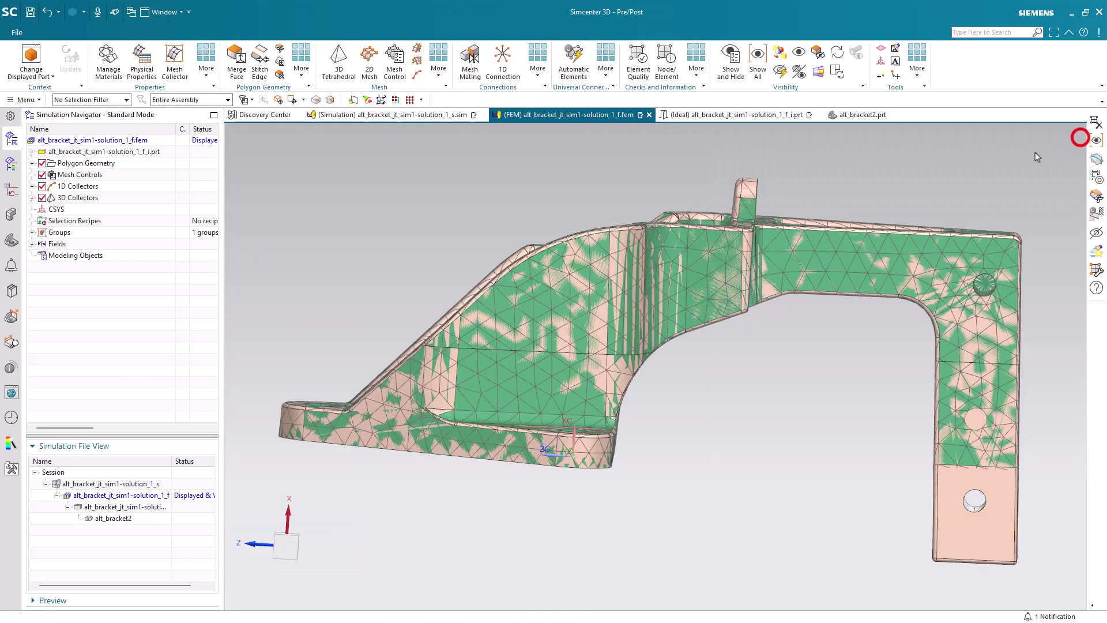
pyautogui.rightClick(140, 141)
pyautogui.click(158, 203)
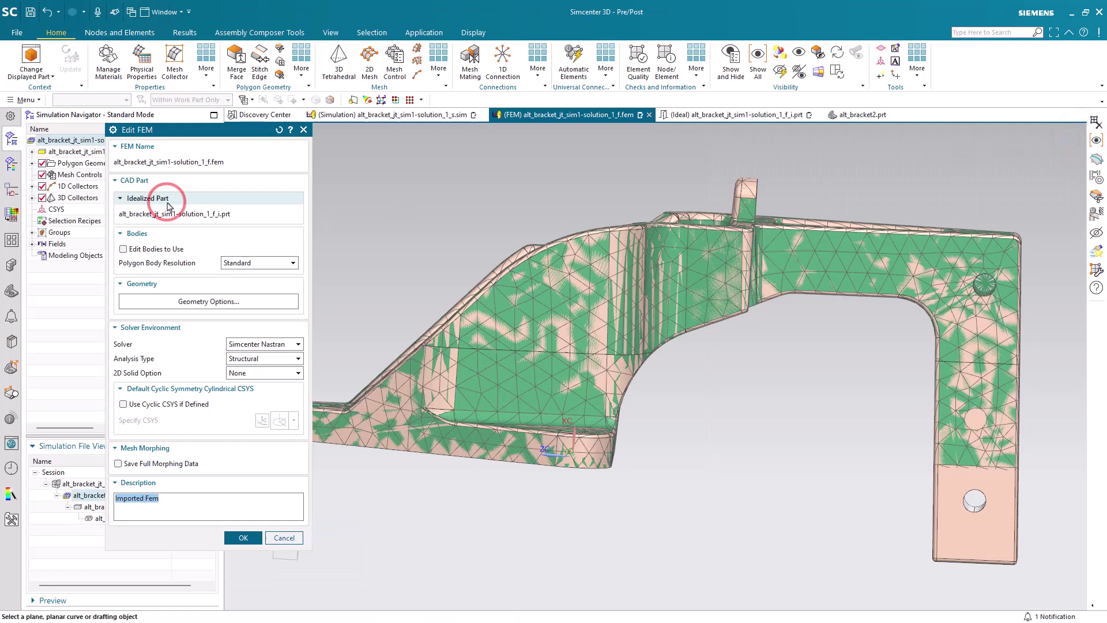
pyautogui.click(174, 250)
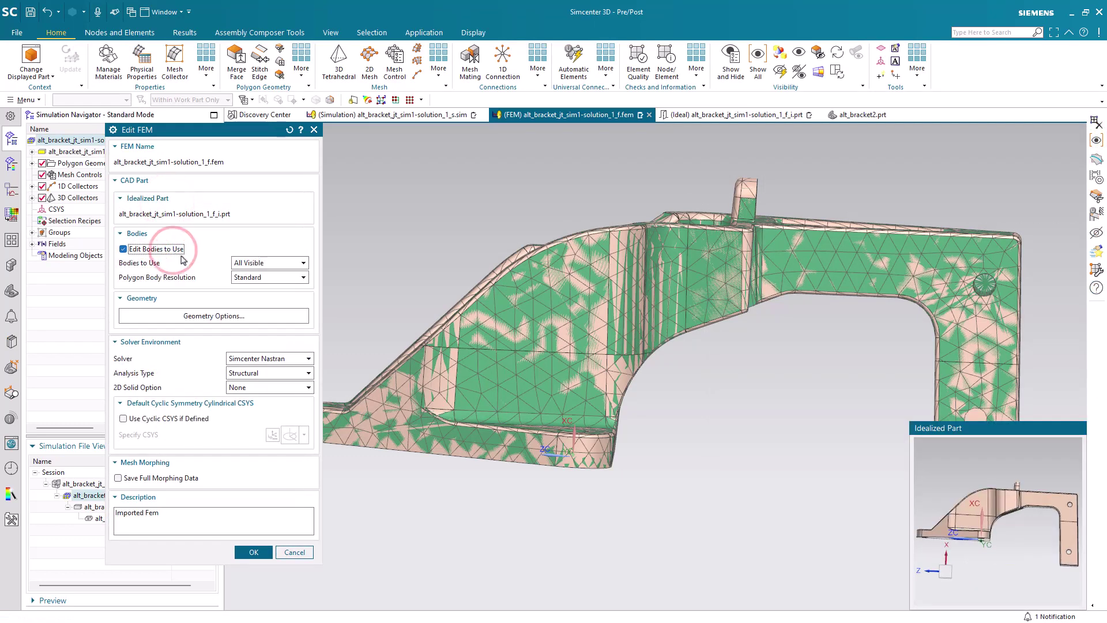
pyautogui.click(256, 263)
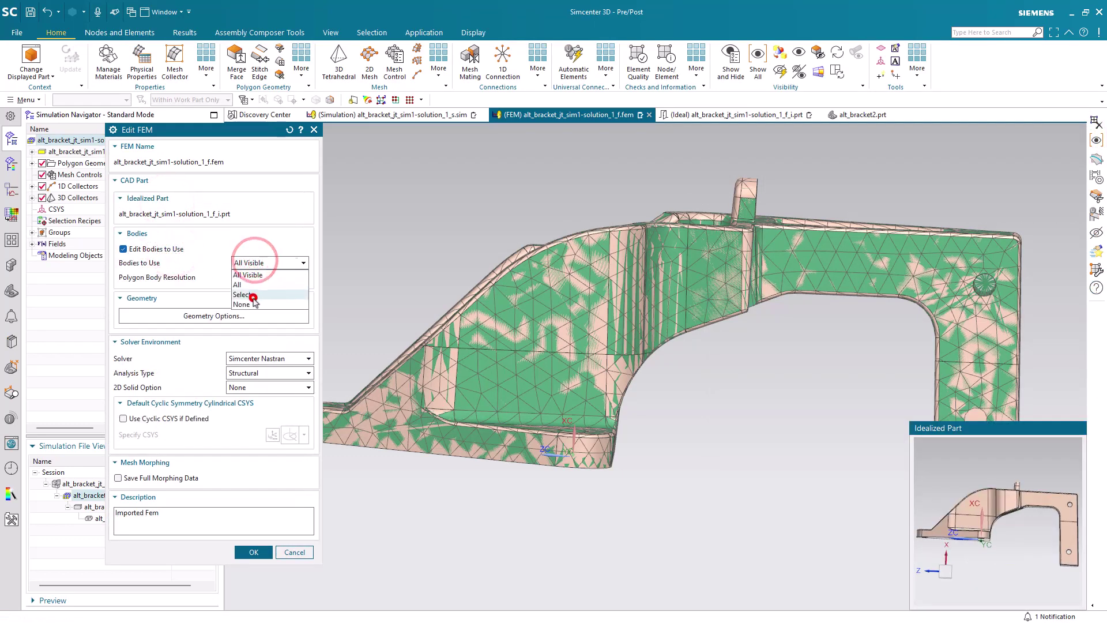
pyautogui.click(255, 294)
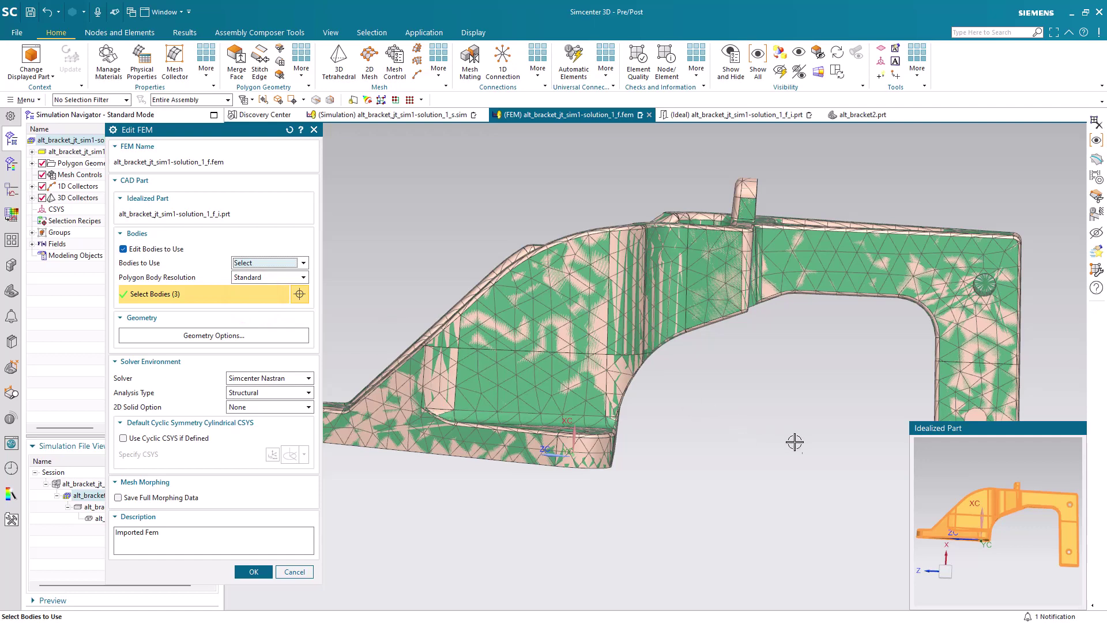
pyautogui.keyDown('shift'); pyautogui.click(946, 535); pyautogui.keyUp('shift')
pyautogui.keyDown('shift'); pyautogui.click(974, 510); pyautogui.keyUp('shift')
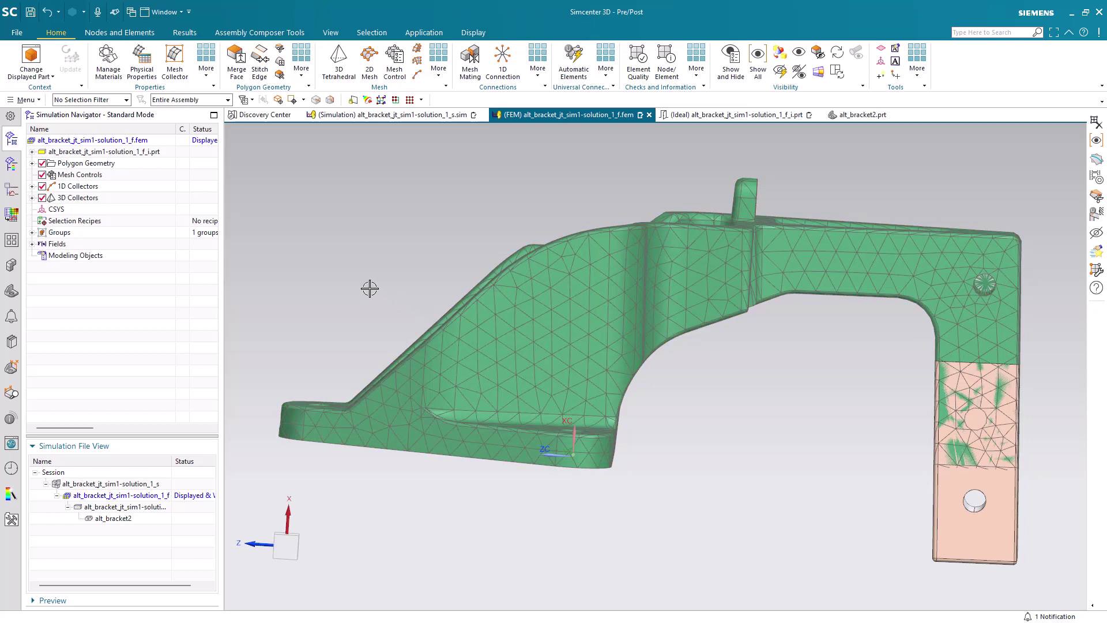
# Hide the bracket polygon body and delete the elements around the hole at the long arm's end, including their orphan nodes.
pyautogui.click(35, 100)
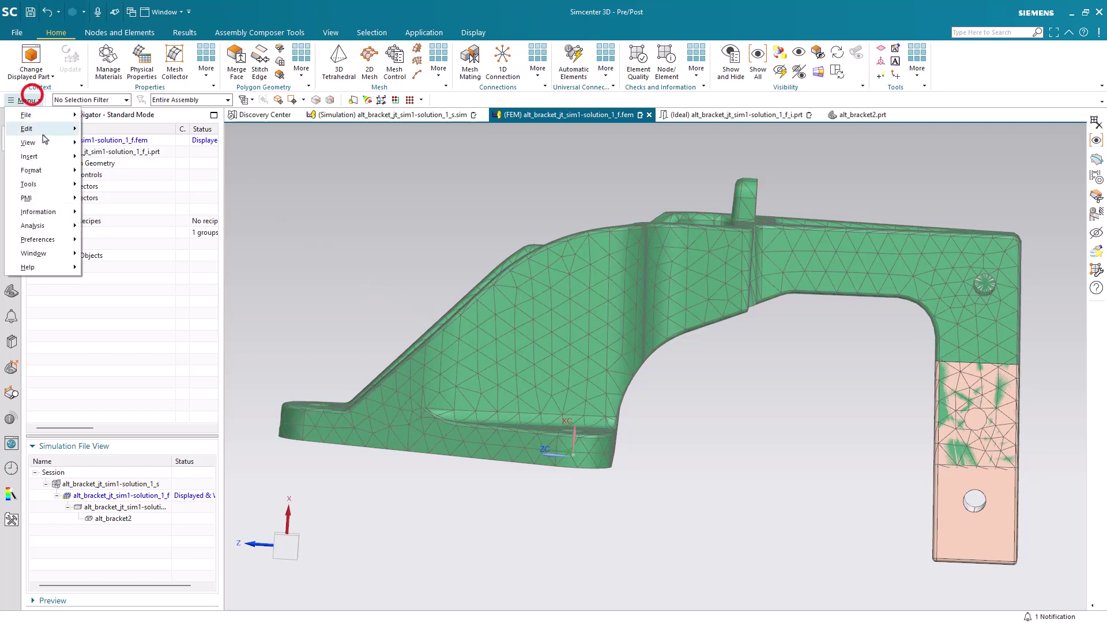
pyautogui.click(75, 129)
pyautogui.click(153, 373)
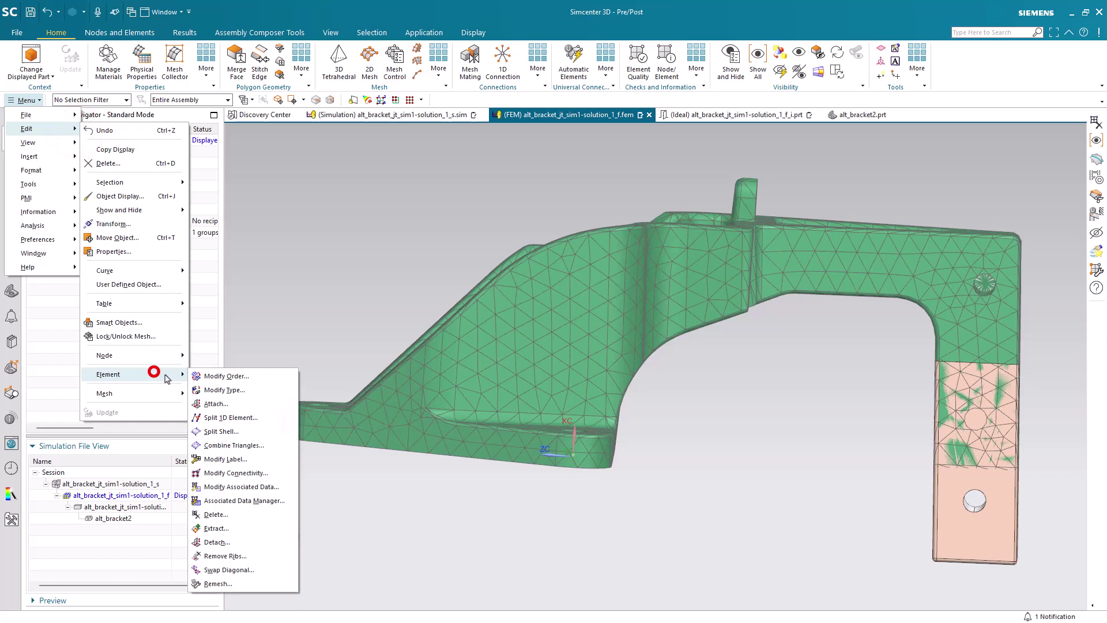
pyautogui.click(257, 513)
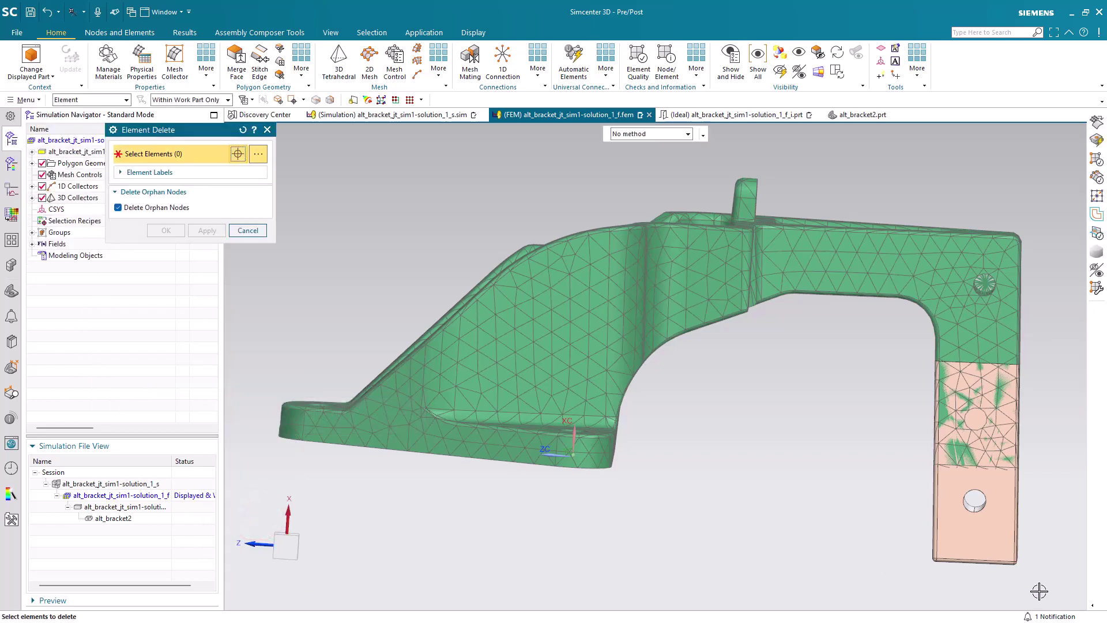
pyautogui.moveTo(1041, 589); pyautogui.dragTo(915, 376)
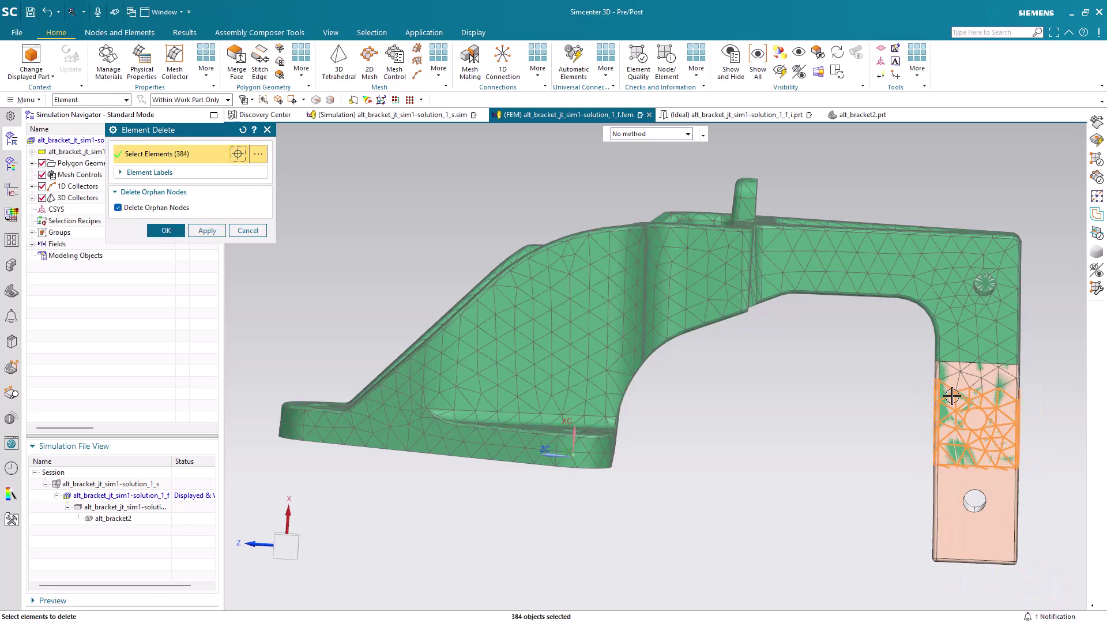
pyautogui.scroll(4, 960, 392)
pyautogui.moveTo(961, 392); pyautogui.dragTo(1101, 395, button='middle')
pyautogui.scroll(-3, 1070, 403)
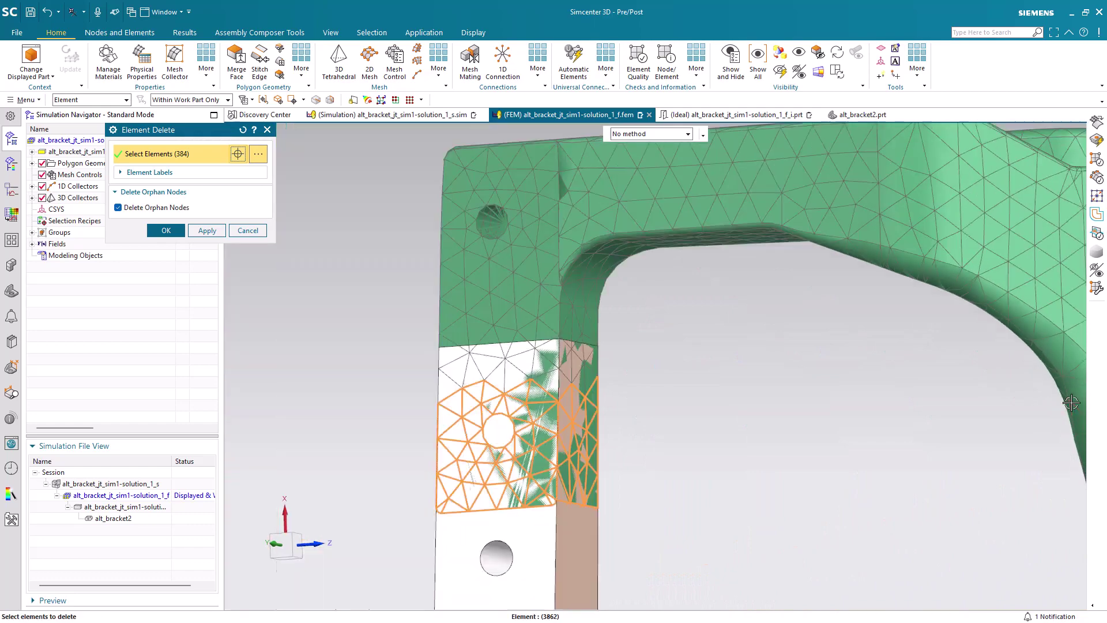
pyautogui.moveTo(566, 409); pyautogui.dragTo(417, 401, button='middle')
pyautogui.scroll(-2, 237, 350)
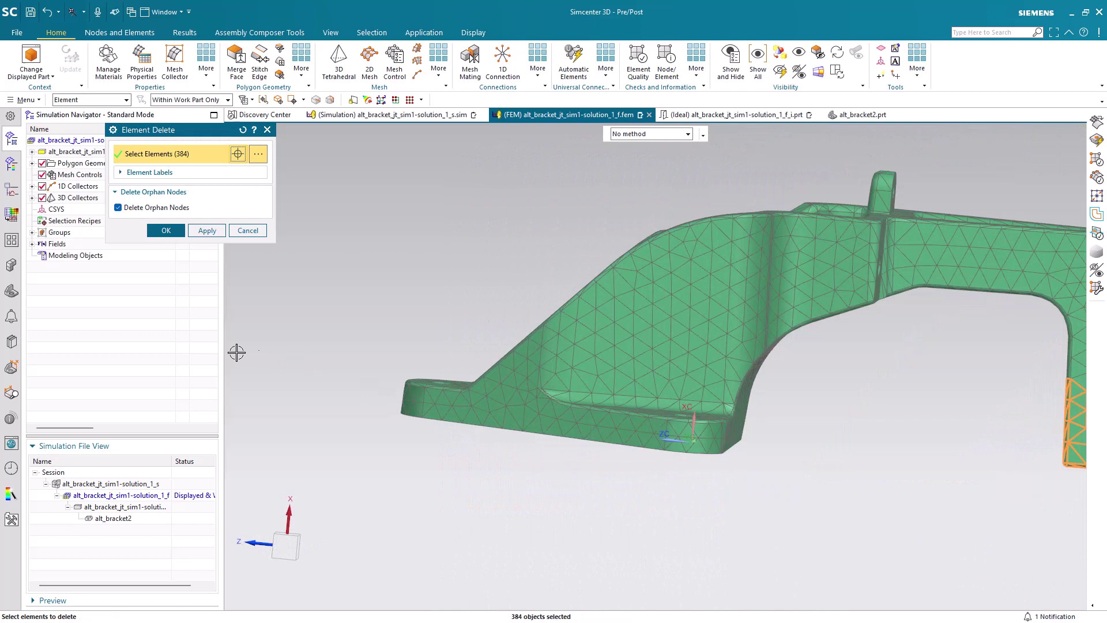
pyautogui.scroll(-2, 371, 352)
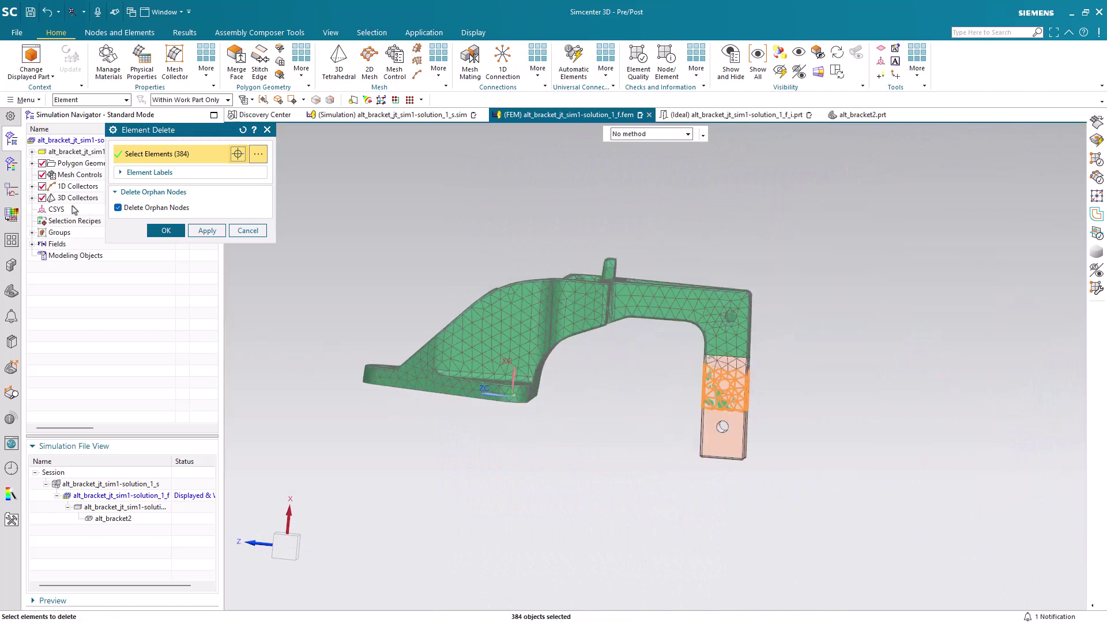
pyautogui.click(32, 163)
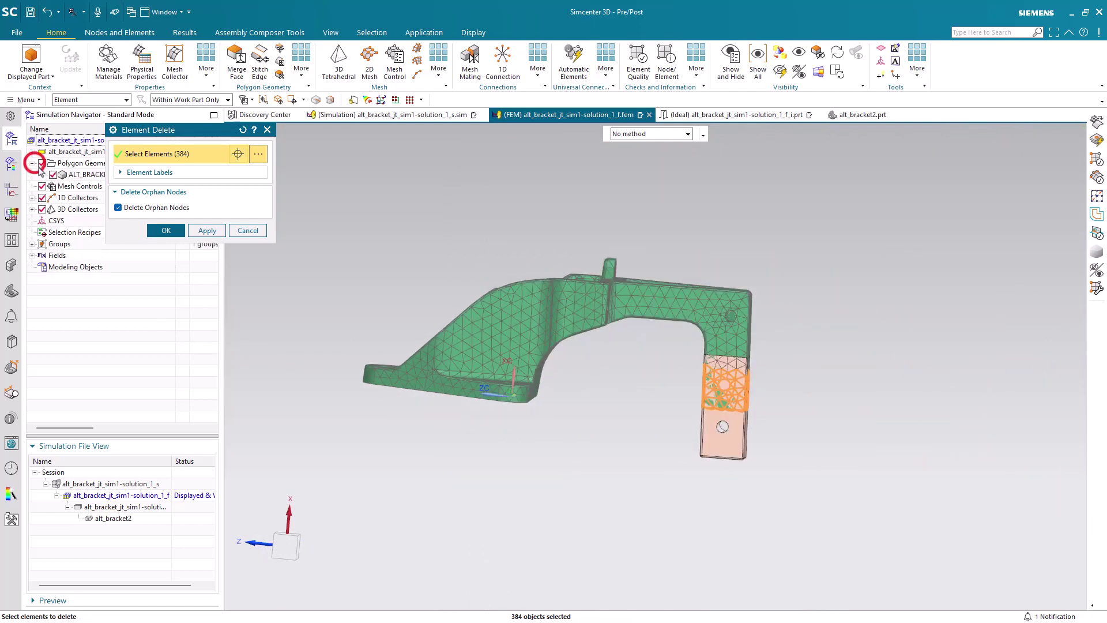
pyautogui.click(52, 174)
pyautogui.scroll(4, 749, 386)
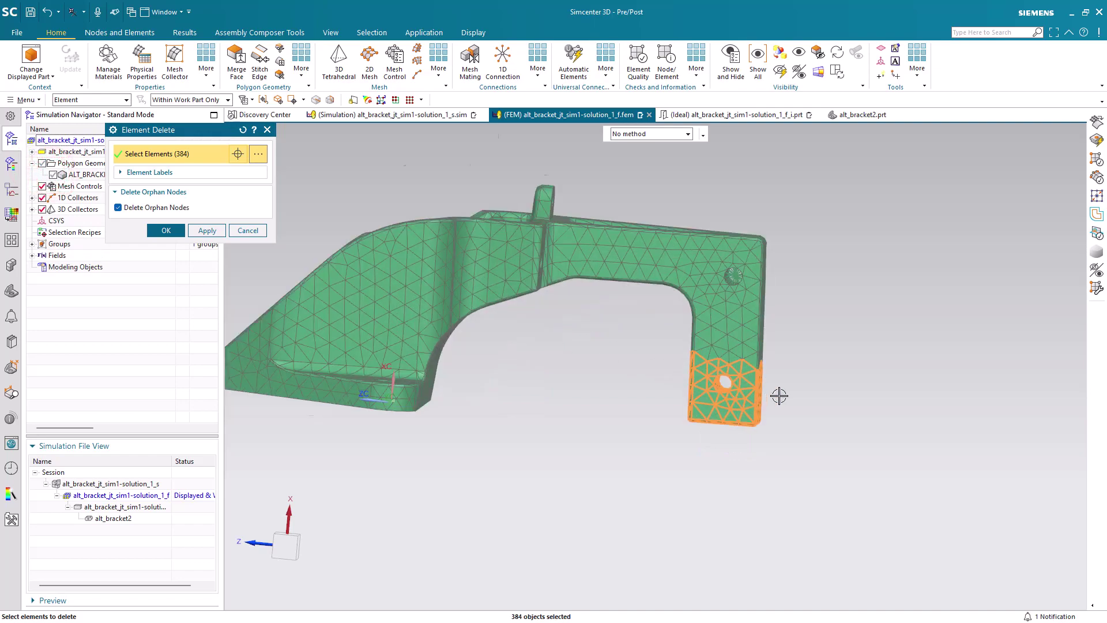
pyautogui.scroll(4, 705, 370)
pyautogui.moveTo(698, 344)
pyautogui.mouseDown(button='middle')
pyautogui.moveTo(870, 348)
pyautogui.moveTo(699, 346)
pyautogui.moveTo(695, 362)
pyautogui.mouseUp(button='middle')
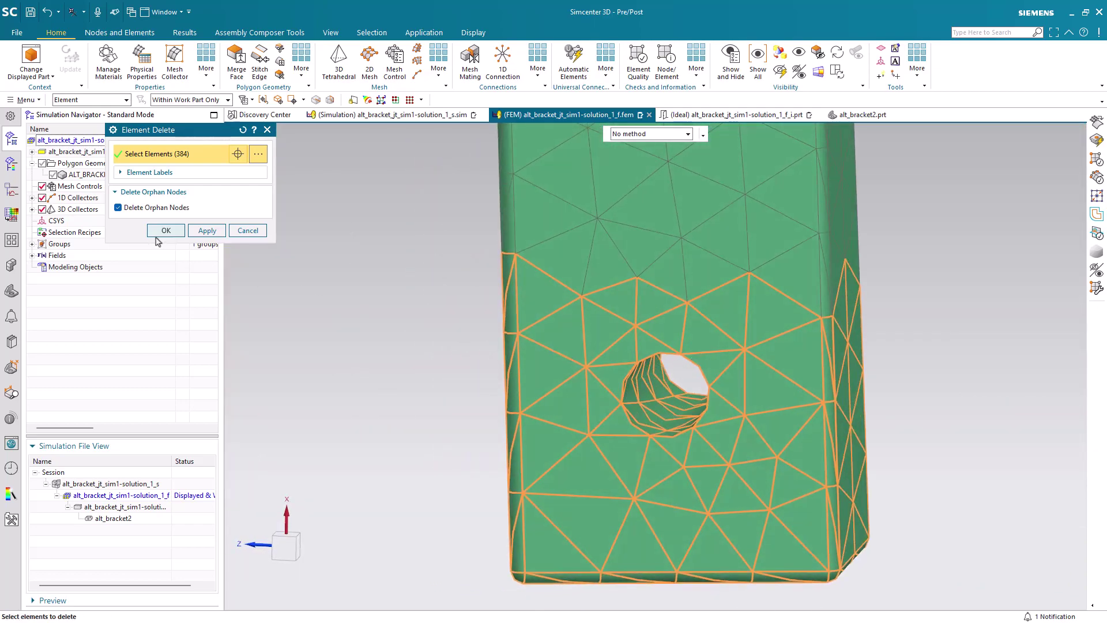
pyautogui.click(166, 230)
# Start Face from Mesh and select all element faces along the jagged cut end of the arm with No method.
pyautogui.scroll(3, 523, 557)
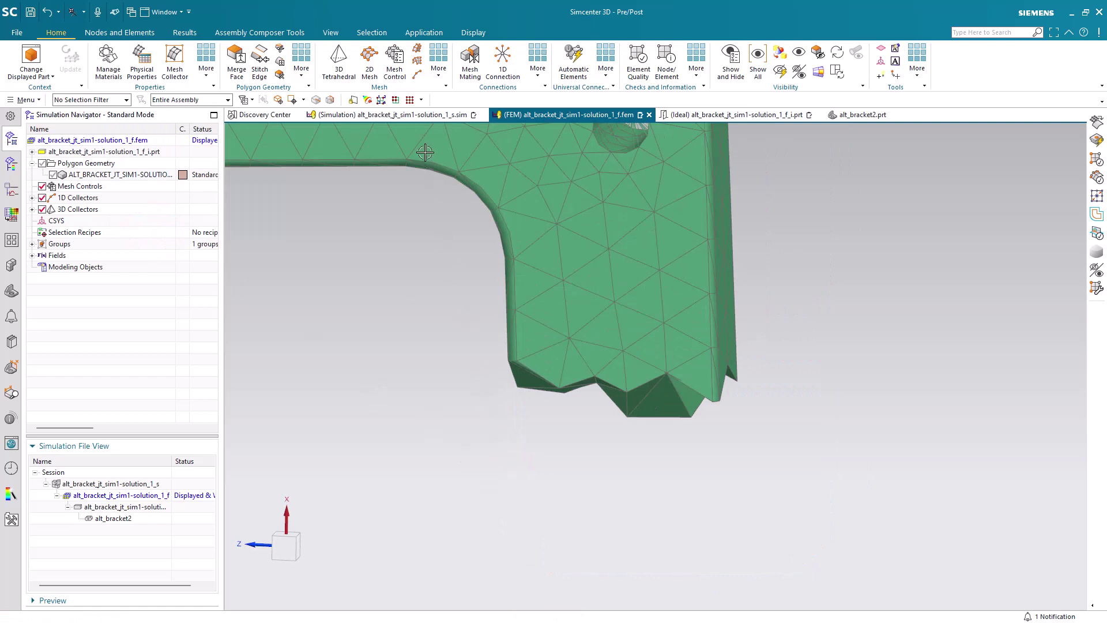
pyautogui.click(302, 65)
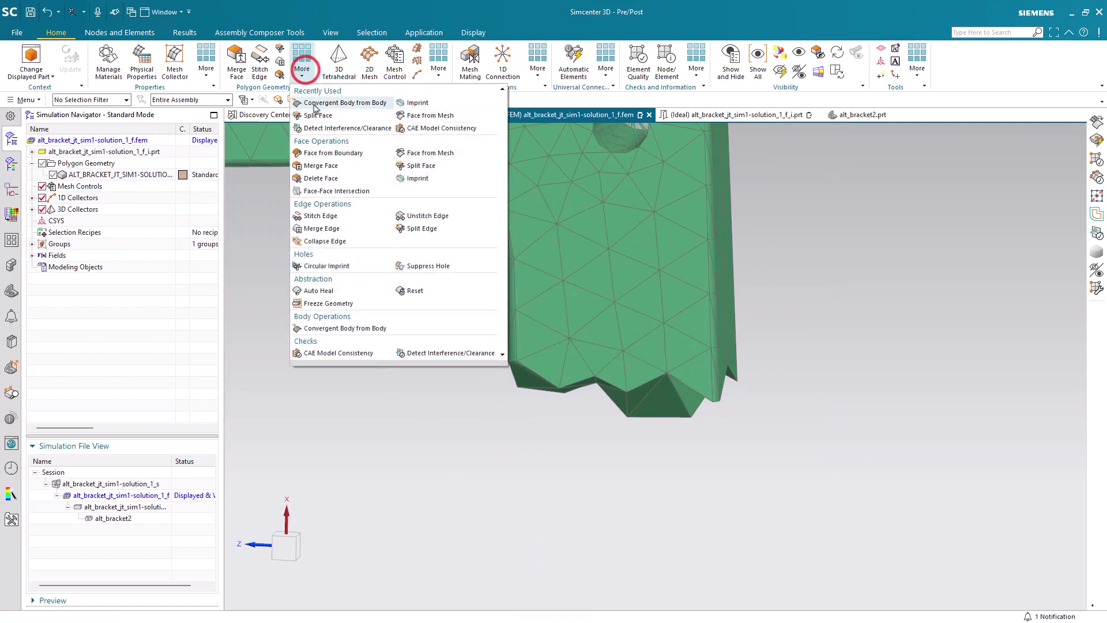
pyautogui.click(408, 152)
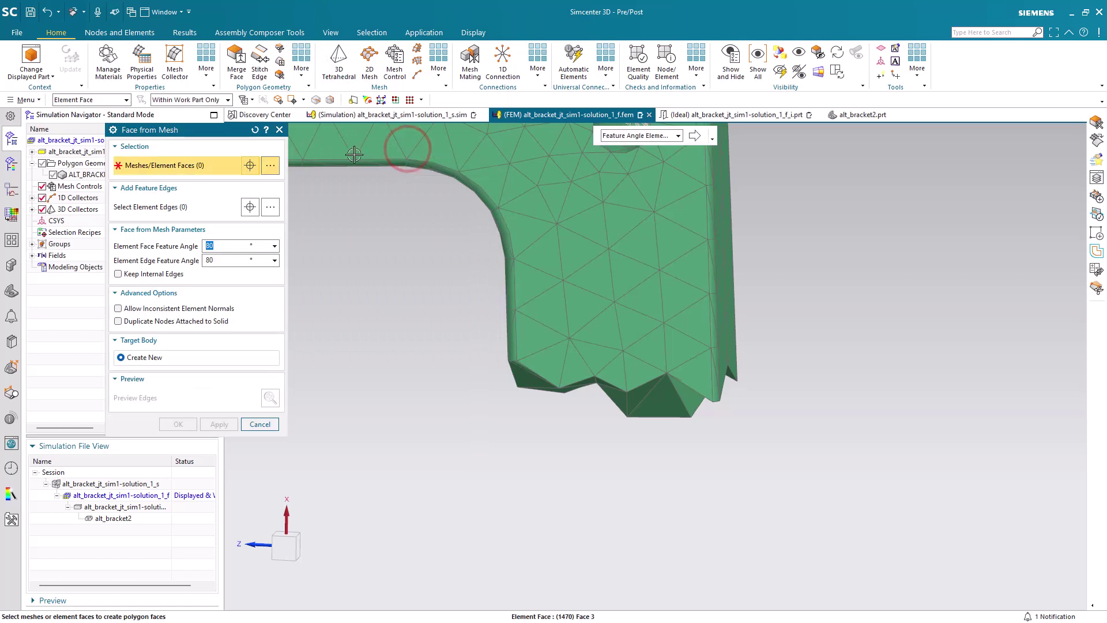
pyautogui.click(101, 98)
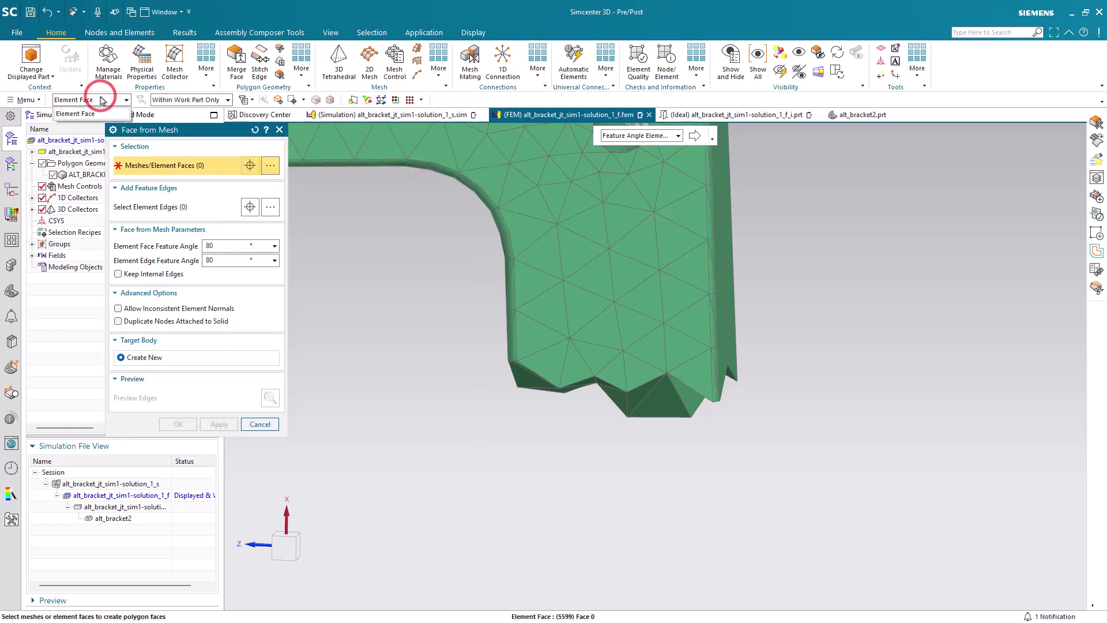
pyautogui.click(623, 136)
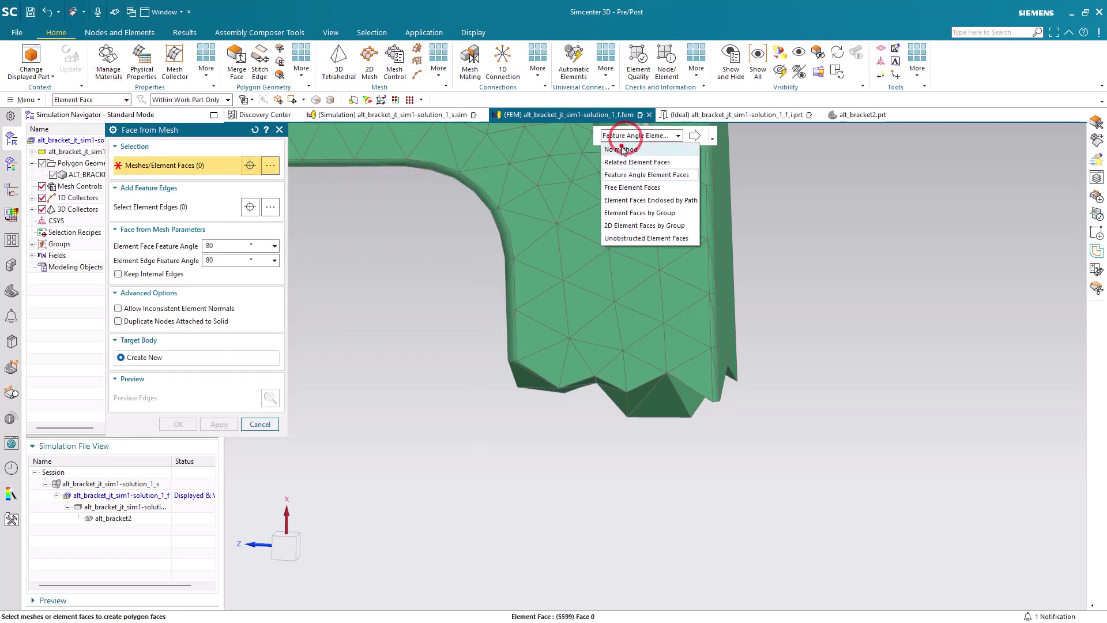
pyautogui.click(622, 150)
pyautogui.moveTo(476, 471); pyautogui.dragTo(807, 304)
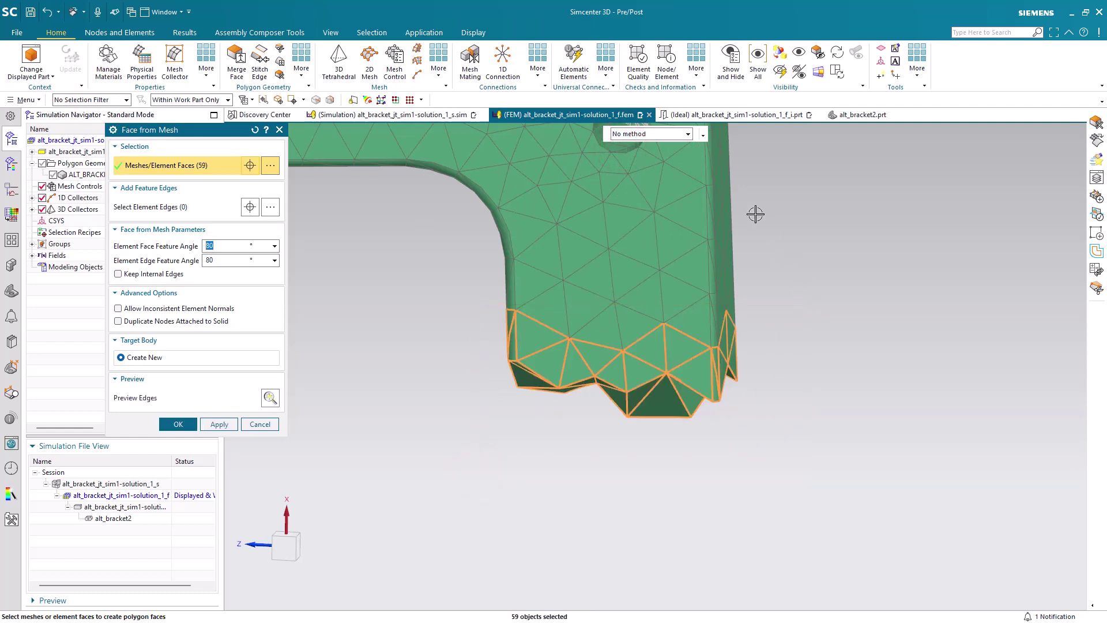
# Deselect the element faces on the arm's outer sides with Feature Angle Element Faces, keeping only the jagged cut faces selected.
pyautogui.click(664, 139)
pyautogui.click(656, 171)
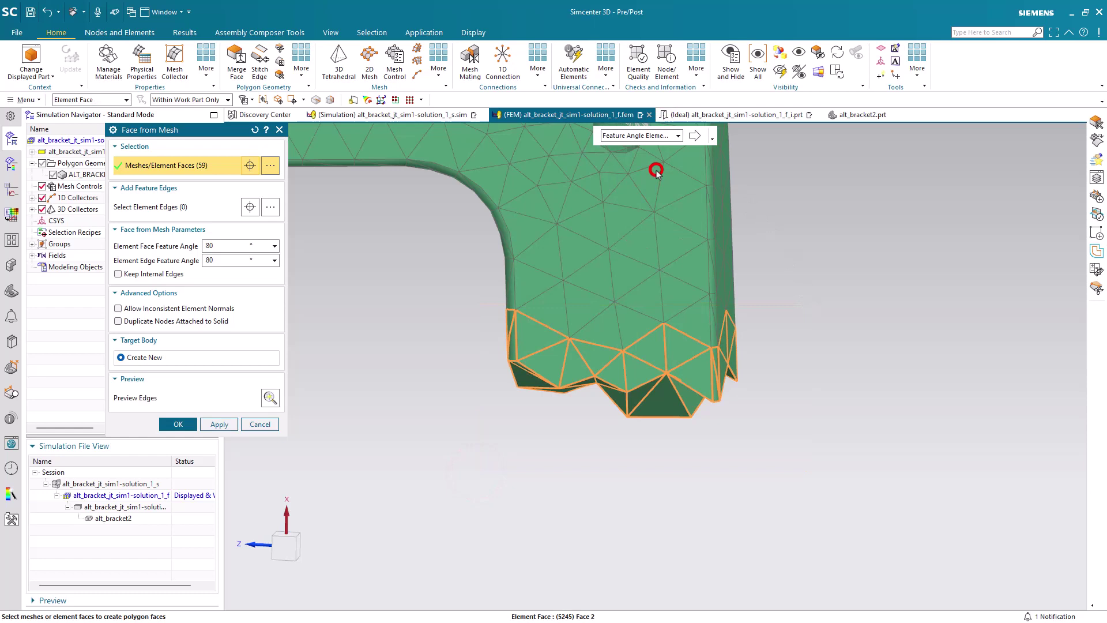
pyautogui.keyDown('shift'); pyautogui.click(531, 347); pyautogui.keyUp('shift')
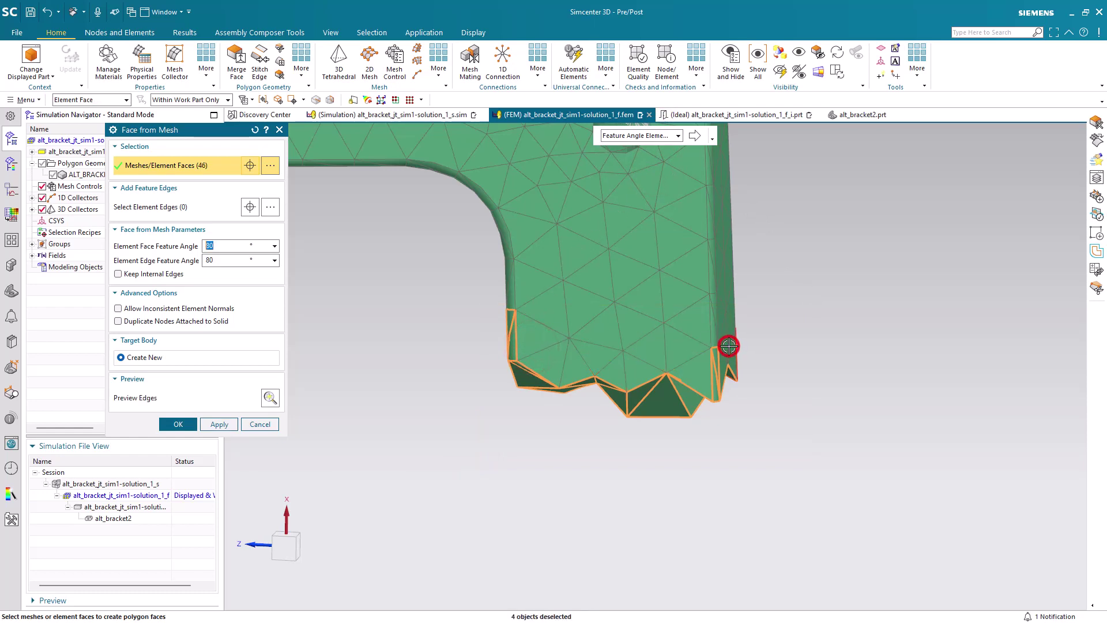
pyautogui.keyDown('shift'); pyautogui.click(710, 362); pyautogui.keyUp('shift')
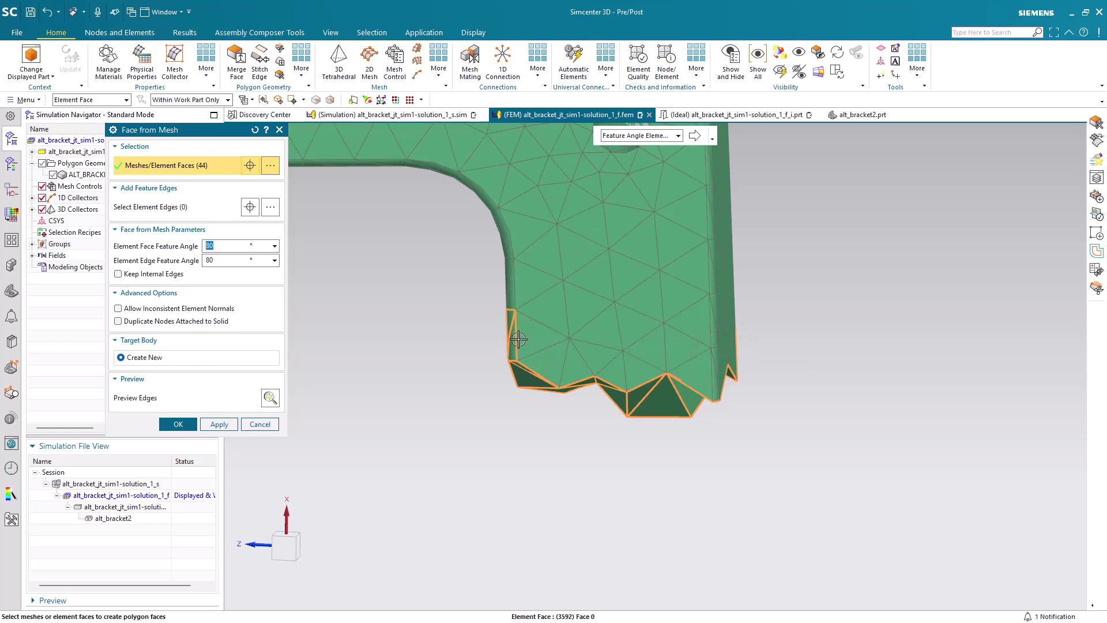
pyautogui.moveTo(519, 339); pyautogui.dragTo(582, 343, button='middle')
pyautogui.scroll(-5, 786, 372)
pyautogui.scroll(5, 629, 348)
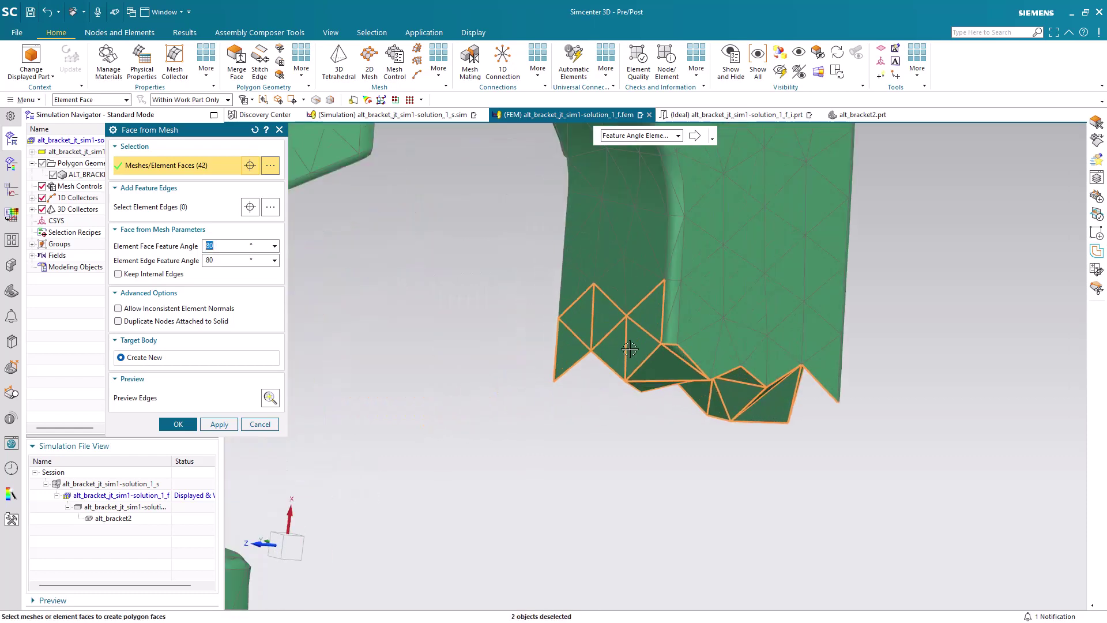
pyautogui.keyDown('shift'); pyautogui.click(597, 312); pyautogui.keyUp('shift')
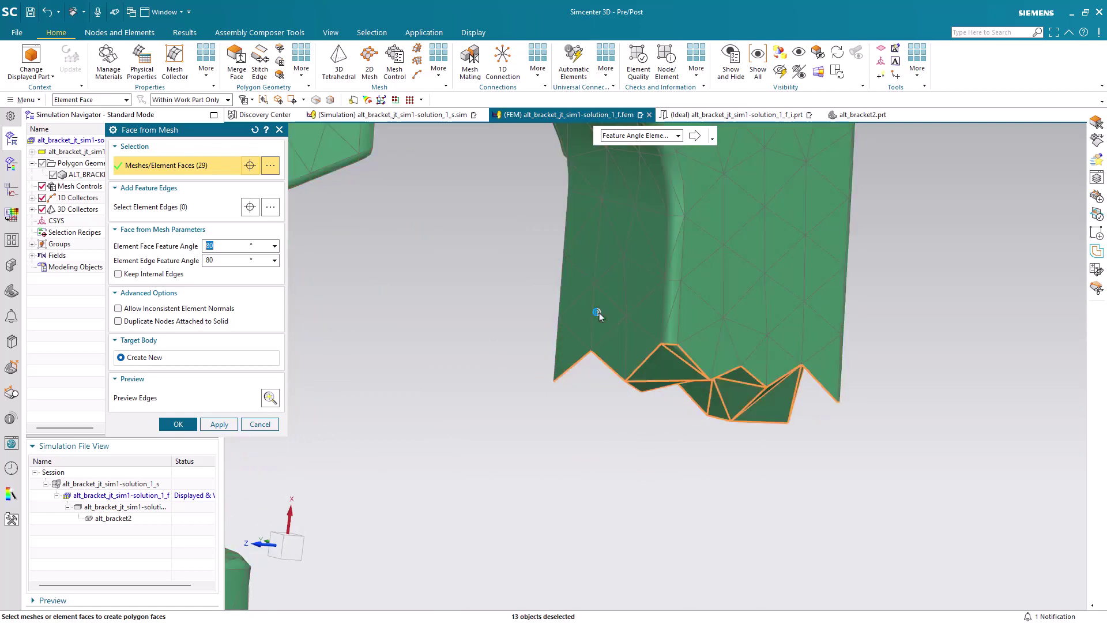
pyautogui.moveTo(598, 314); pyautogui.dragTo(542, 232, button='middle')
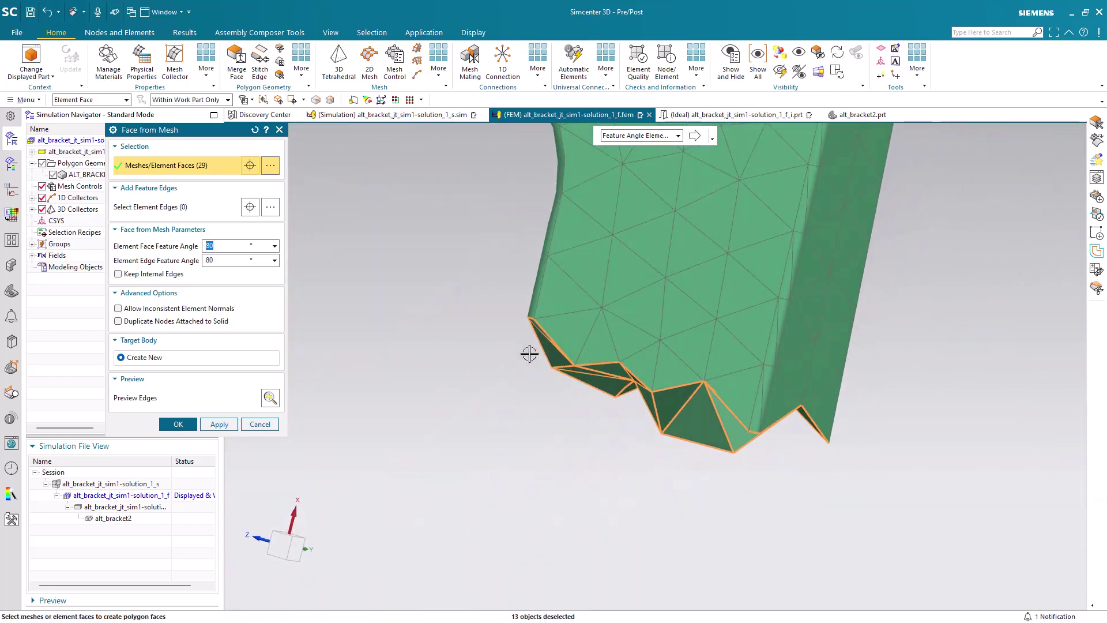
pyautogui.moveTo(529, 353); pyautogui.dragTo(464, 368, button='middle')
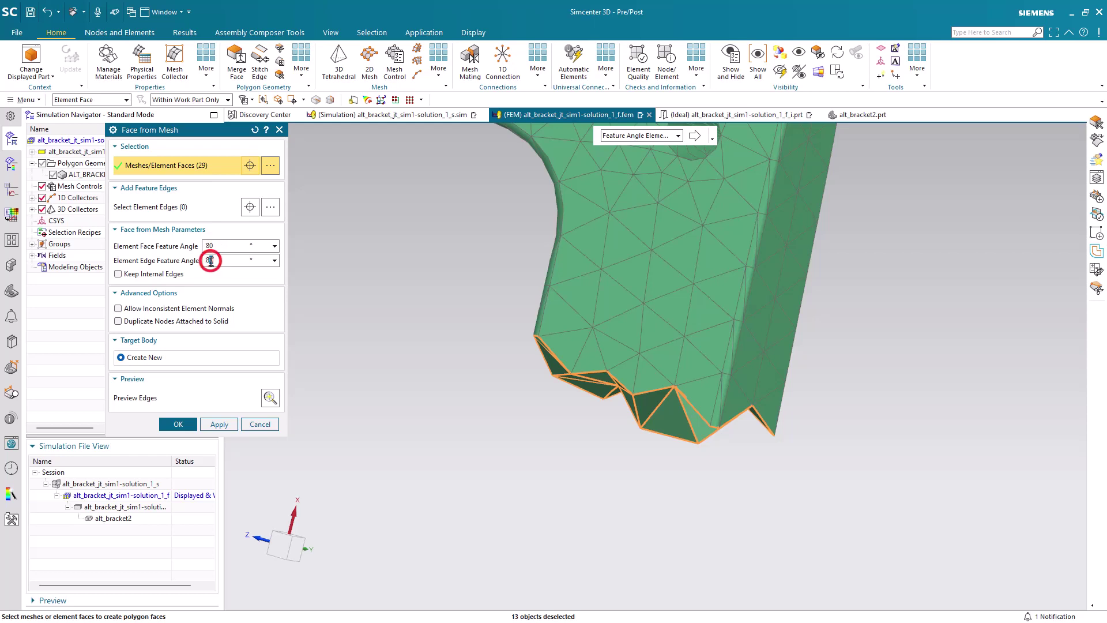
# Create a new body from the selected jagged element faces and dismiss the Face from Mesh warnings.
pyautogui.moveTo(211, 260); pyautogui.dragTo(200, 261)
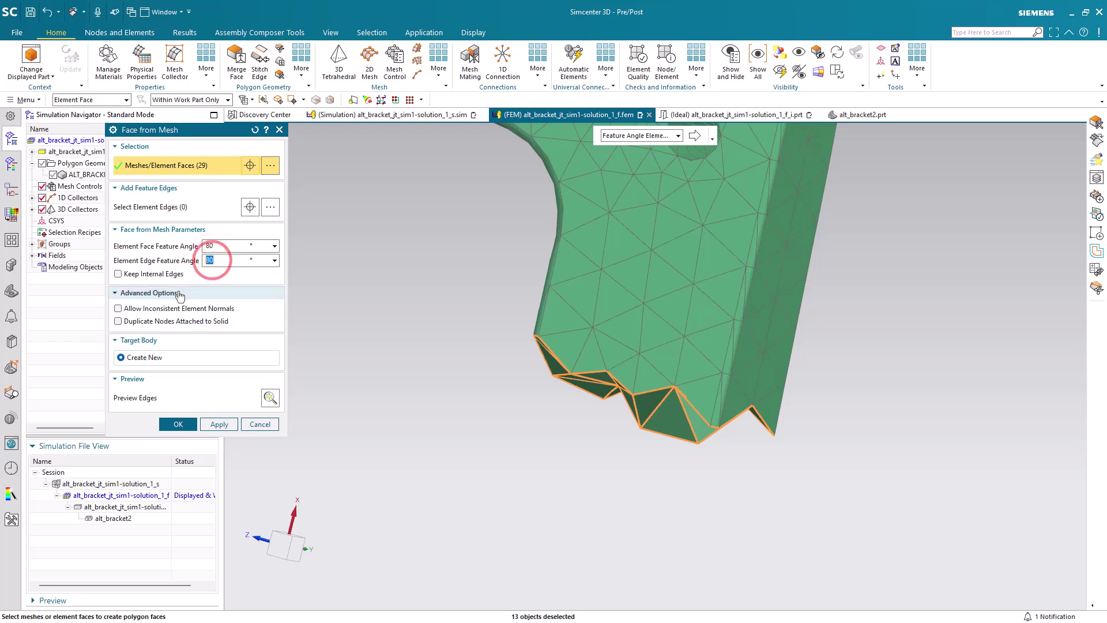
pyautogui.click(179, 424)
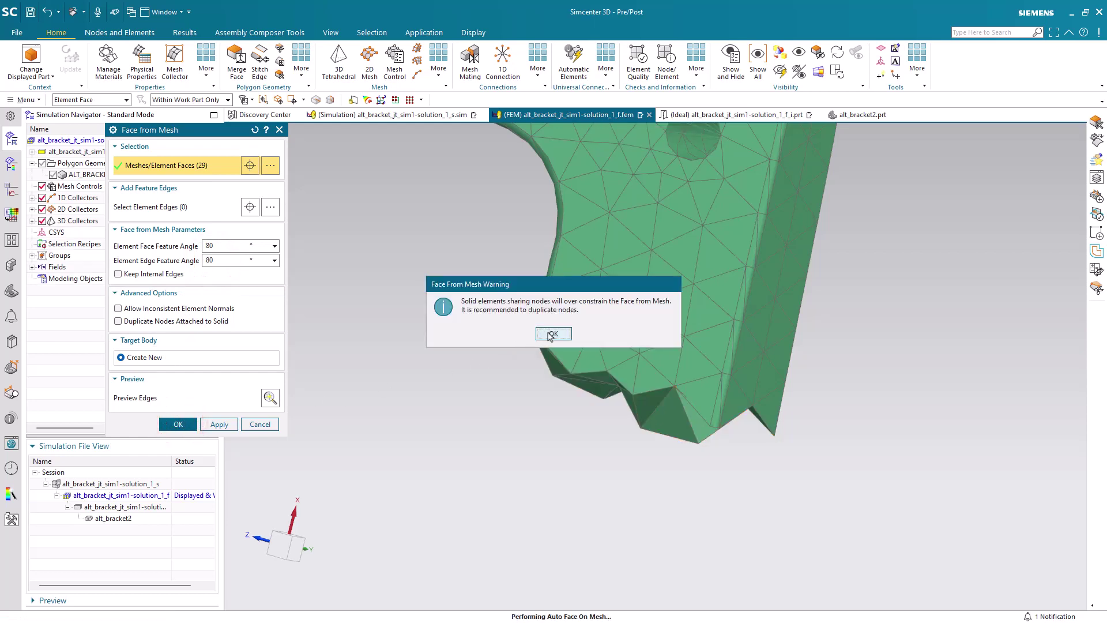
pyautogui.click(550, 334)
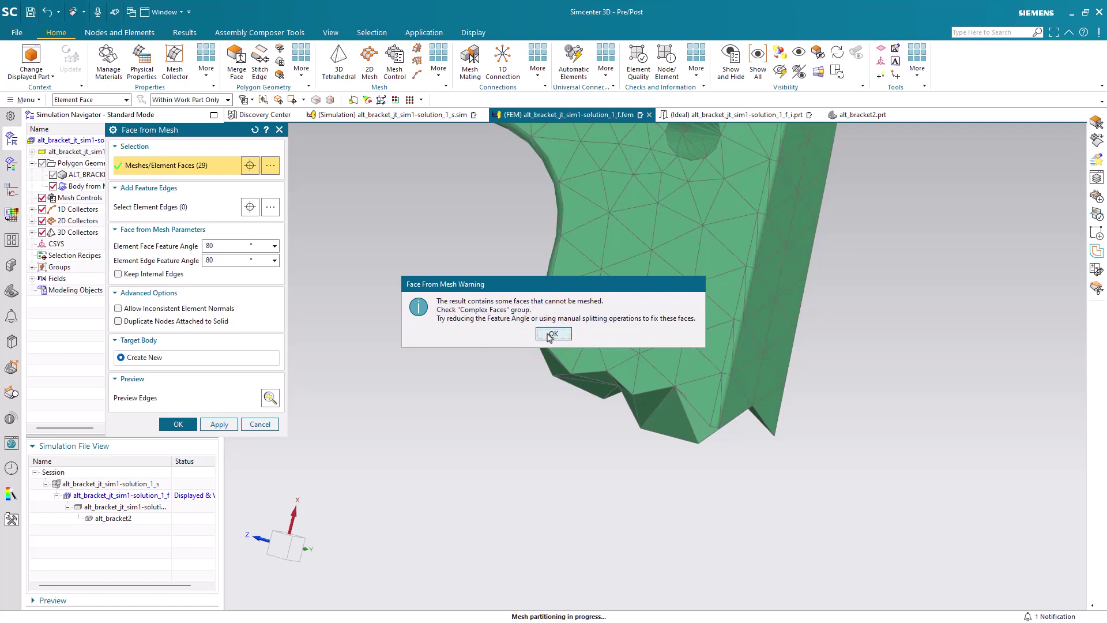
pyautogui.click(551, 334)
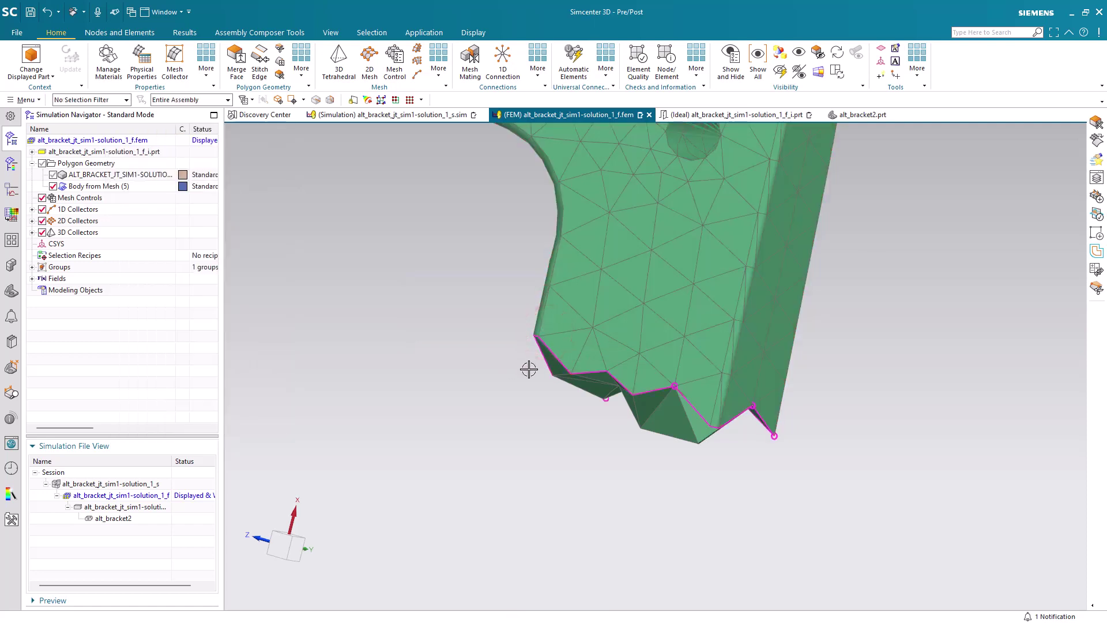
# Hide the 3D, 2D and 1D collectors to isolate the body created from the mesh faces.
pyautogui.moveTo(594, 355); pyautogui.dragTo(630, 341, button='middle')
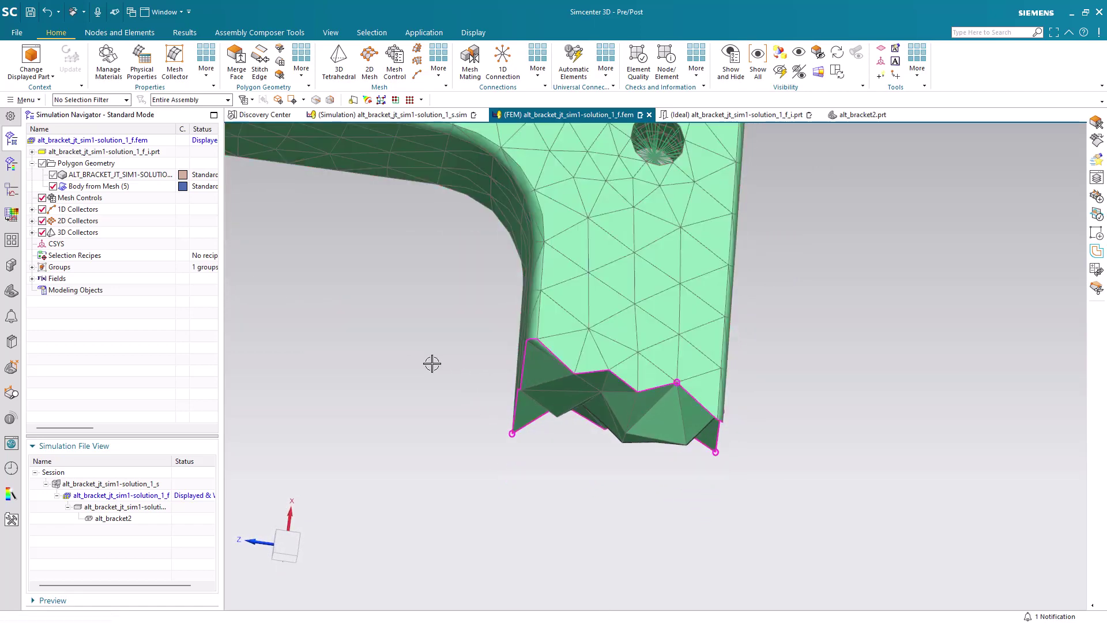
pyautogui.click(111, 187)
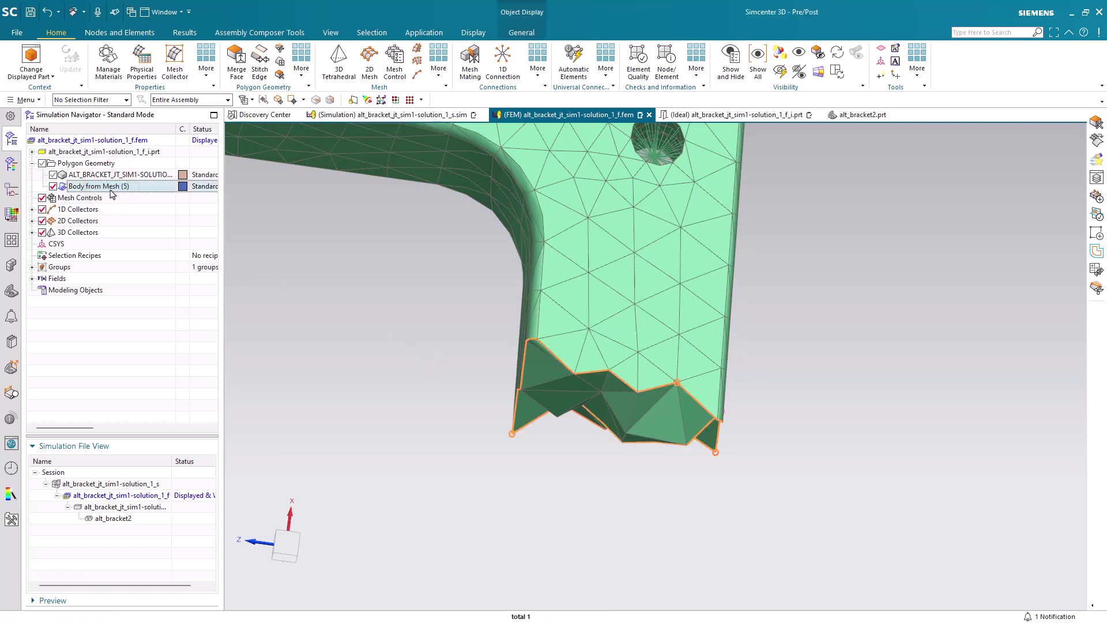
pyautogui.click(43, 232)
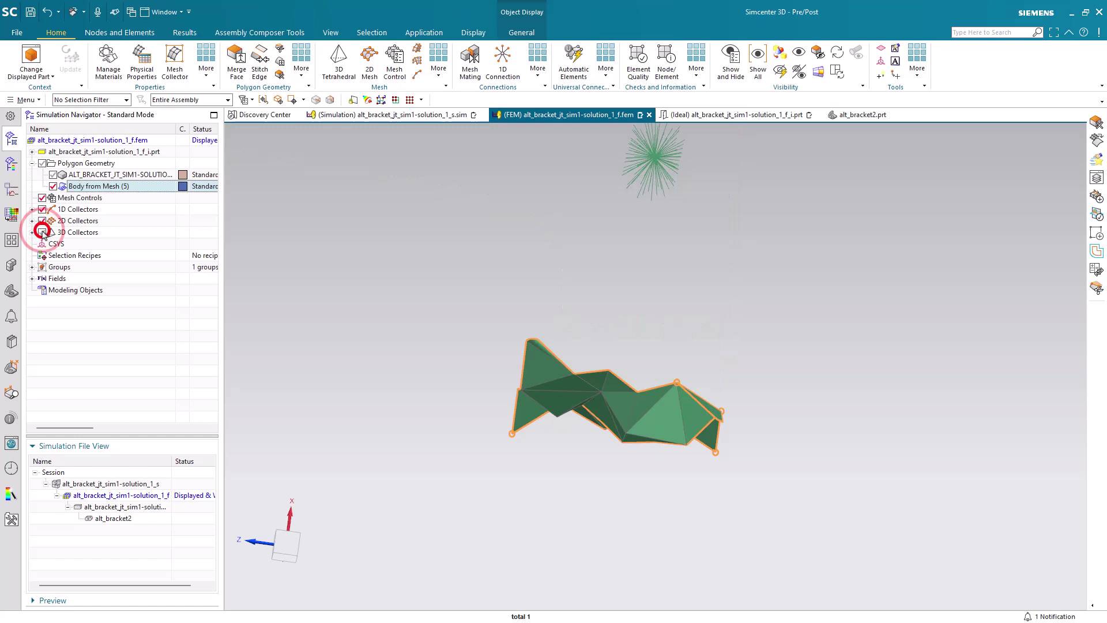
pyautogui.click(32, 221)
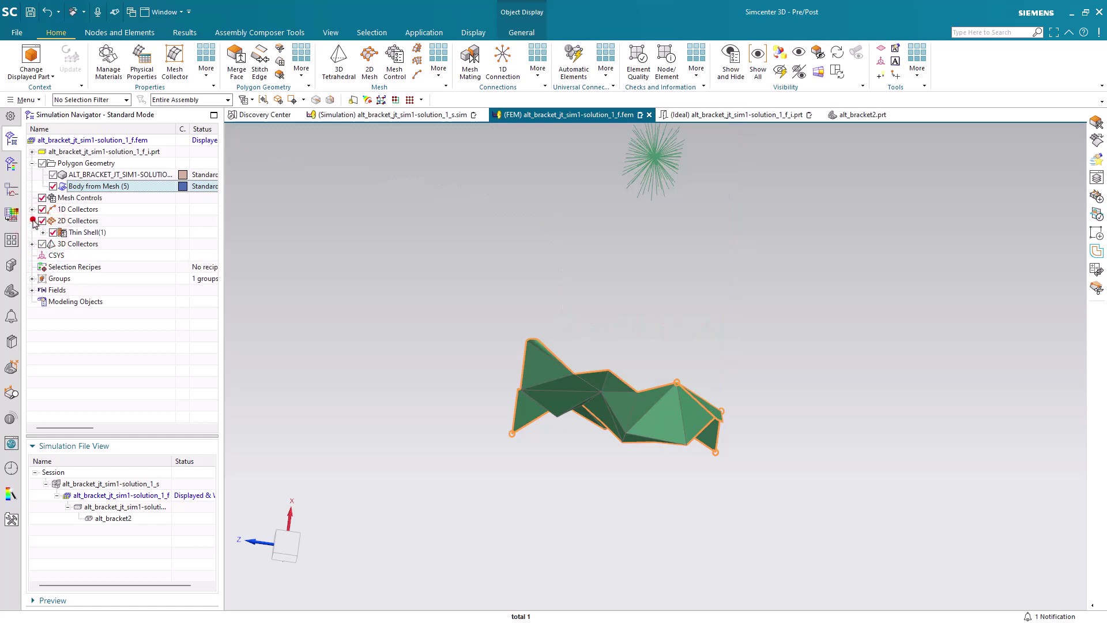
pyautogui.click(43, 232)
pyautogui.click(92, 244)
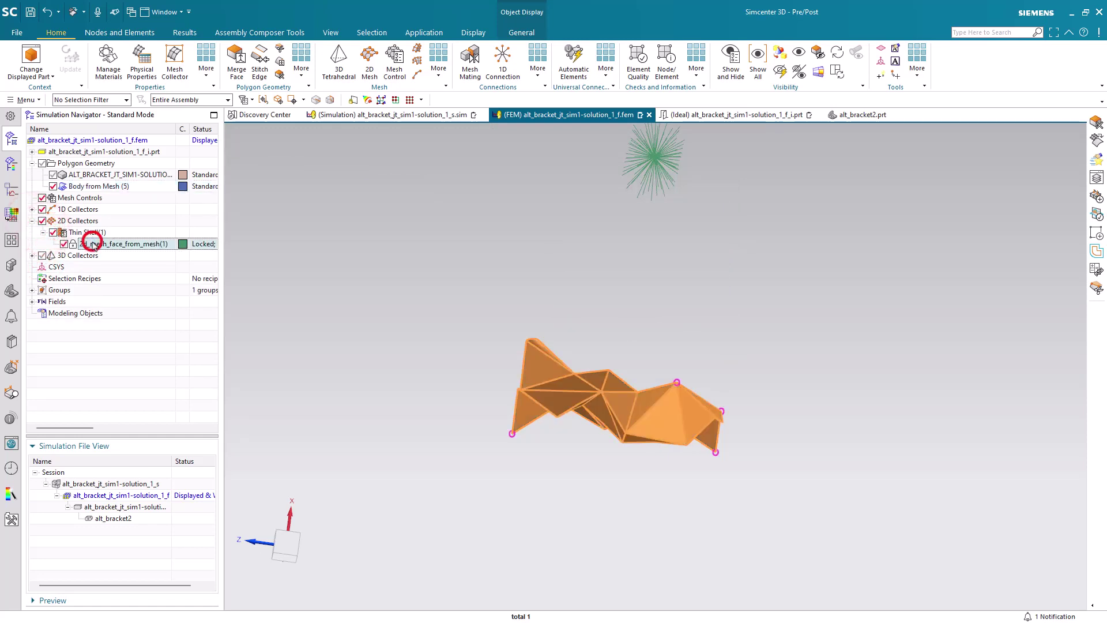
pyautogui.click(43, 221)
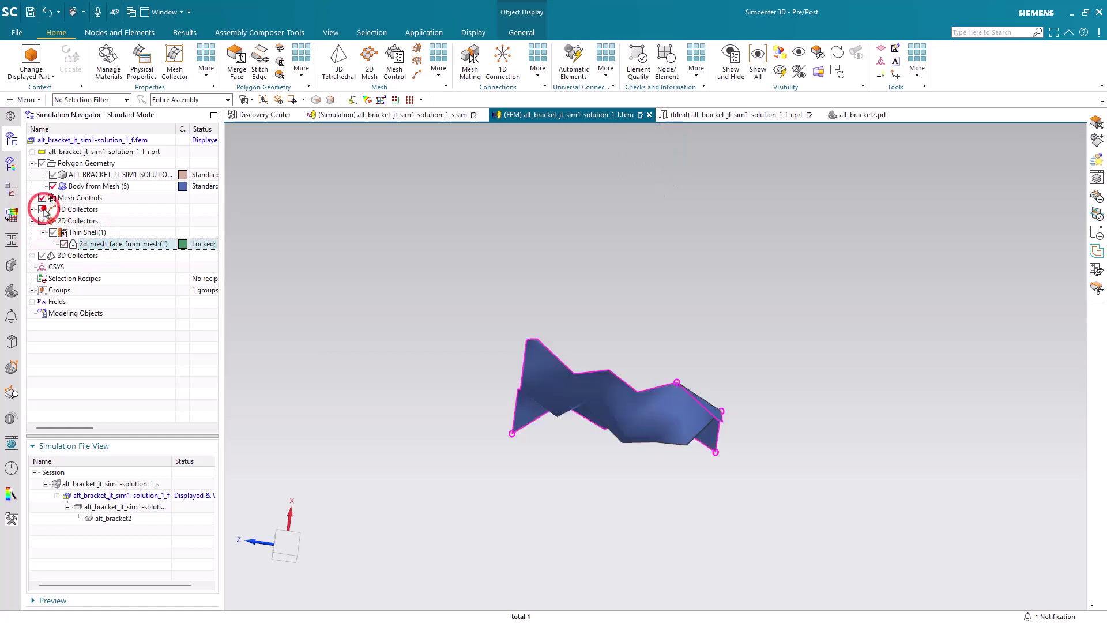
# Redisplay the split-off bracket polygon body together with the body from mesh.
pyautogui.moveTo(505, 316)
pyautogui.mouseDown(button='middle')
pyautogui.moveTo(506, 395)
pyautogui.moveTo(501, 326)
pyautogui.mouseUp(button='middle')
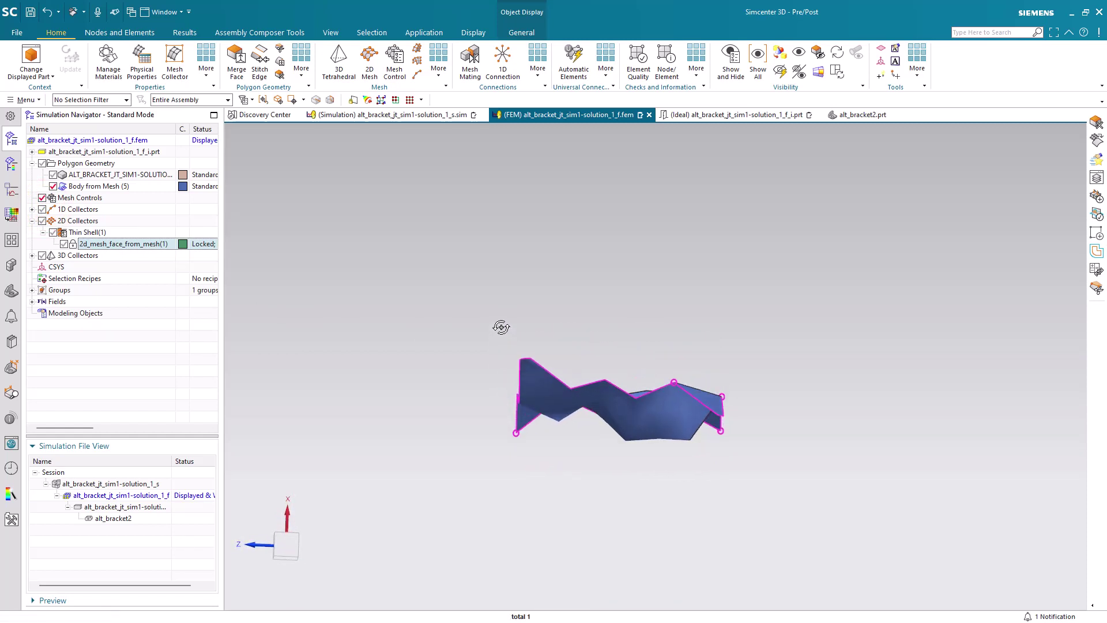
pyautogui.click(53, 174)
pyautogui.moveTo(499, 365); pyautogui.dragTo(506, 415, button='middle')
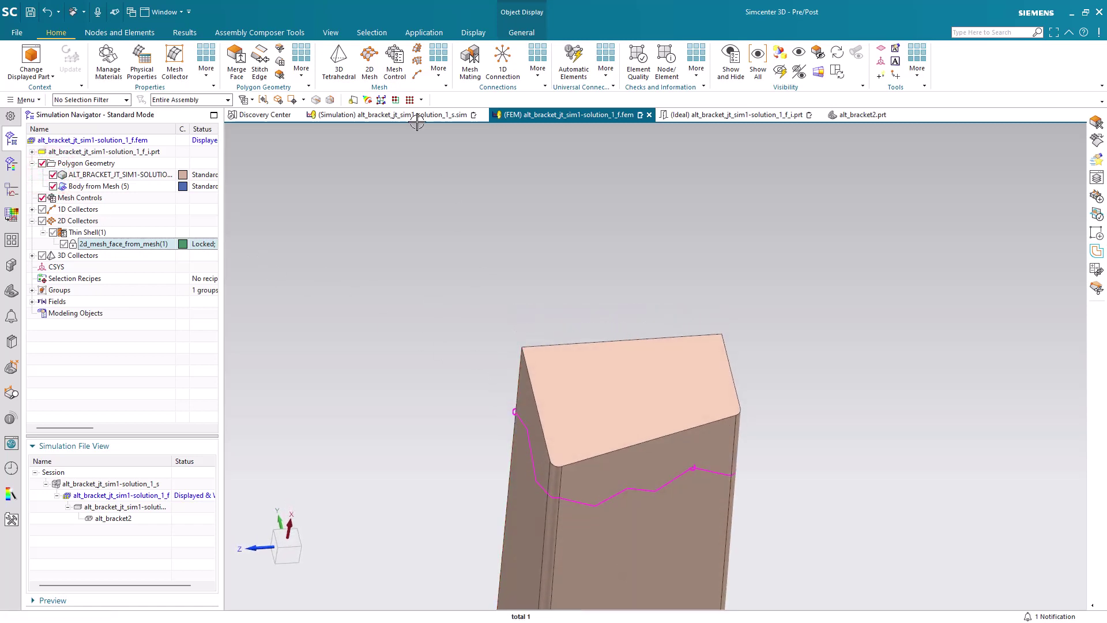
# Delete the flat polygon face capping the cut end of the split-off bracket body.
pyautogui.click(279, 77)
pyautogui.click(620, 371)
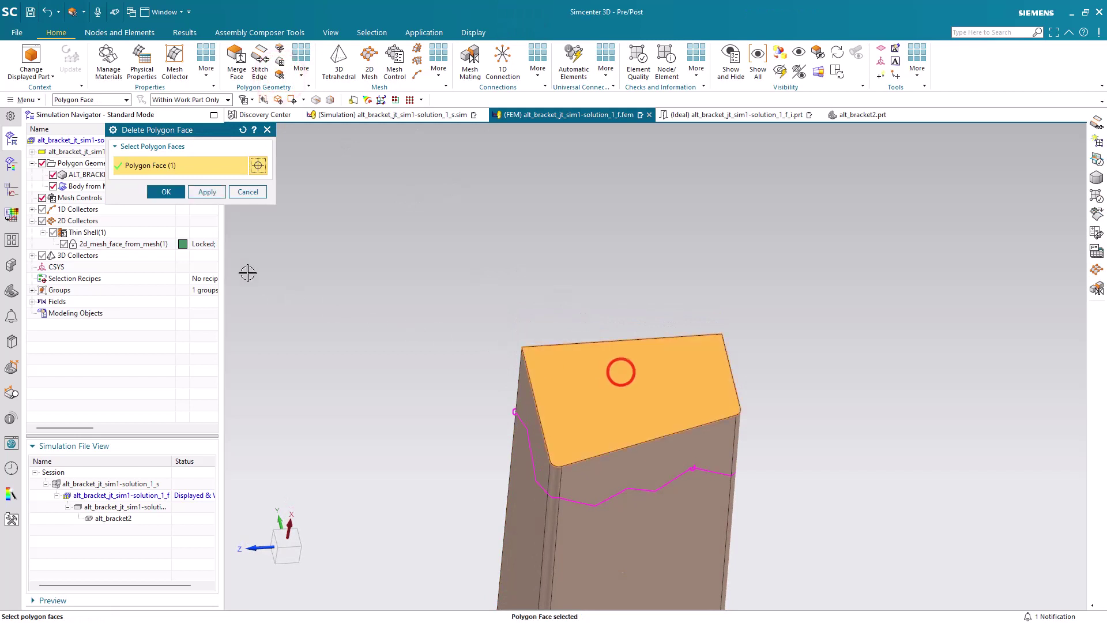
pyautogui.click(167, 192)
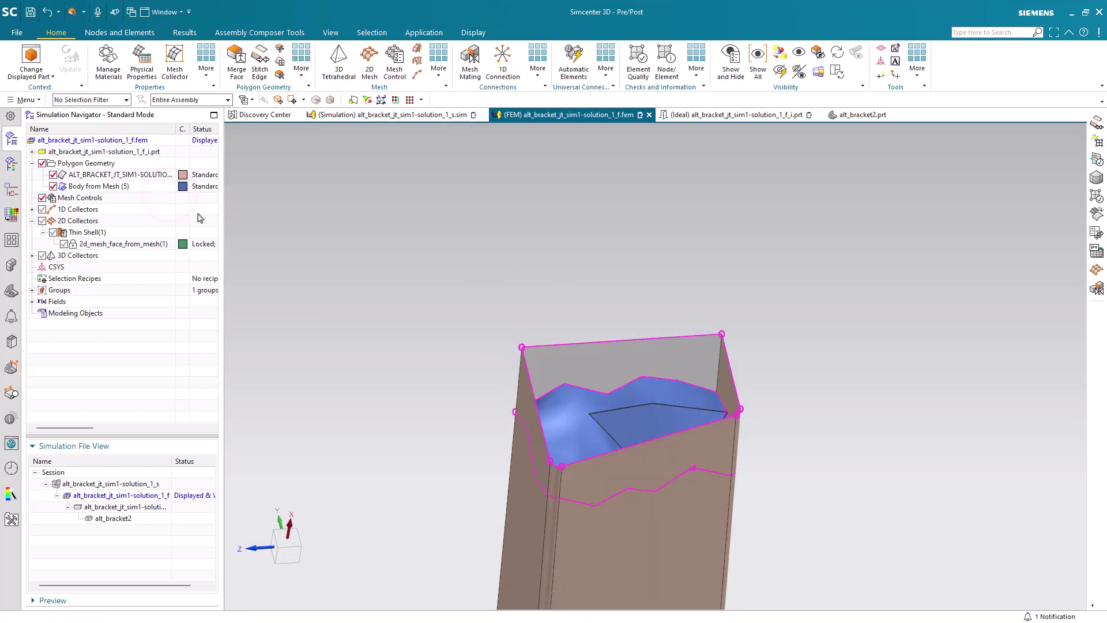
# Set up a manual Edge to Face stitch and select the four jagged boundary edges of the body from mesh as source edges.
pyautogui.click(261, 70)
pyautogui.click(200, 163)
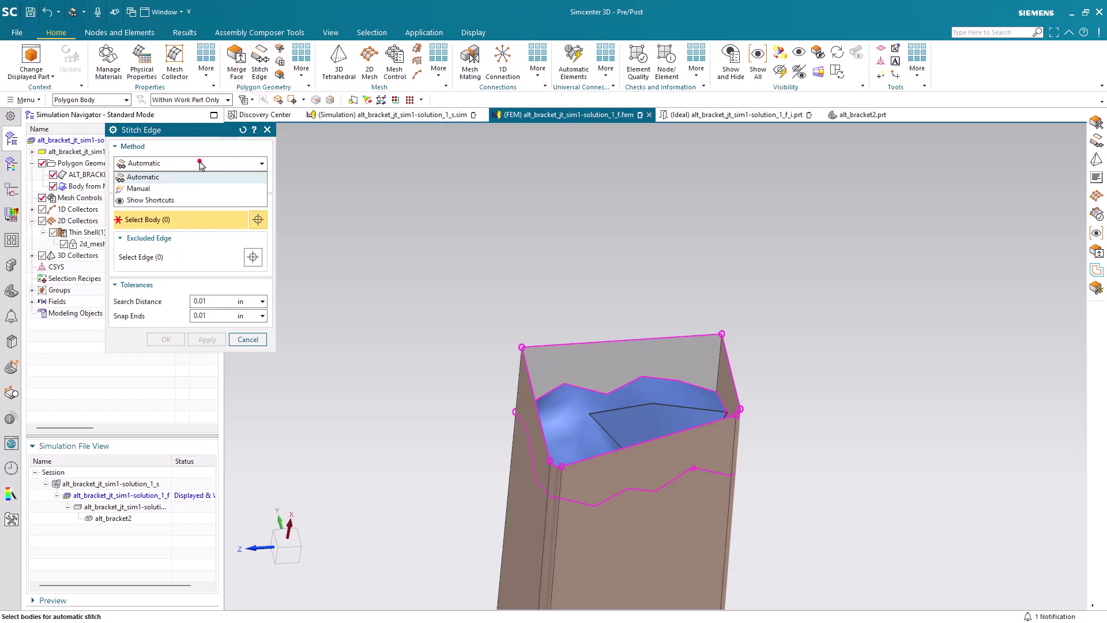
pyautogui.click(185, 188)
pyautogui.click(211, 180)
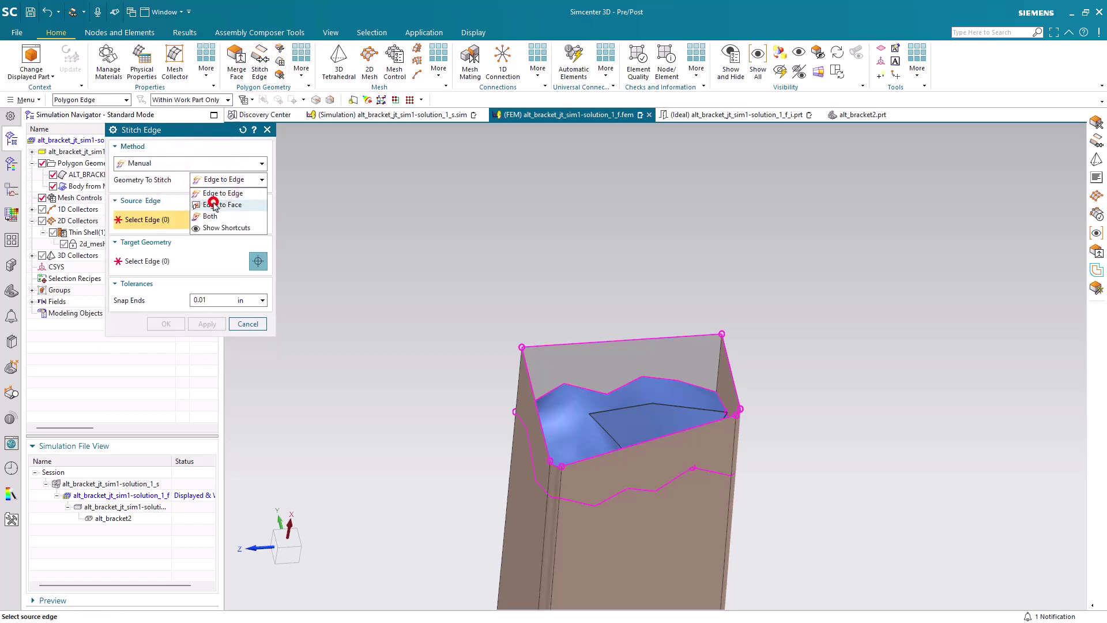
pyautogui.click(214, 205)
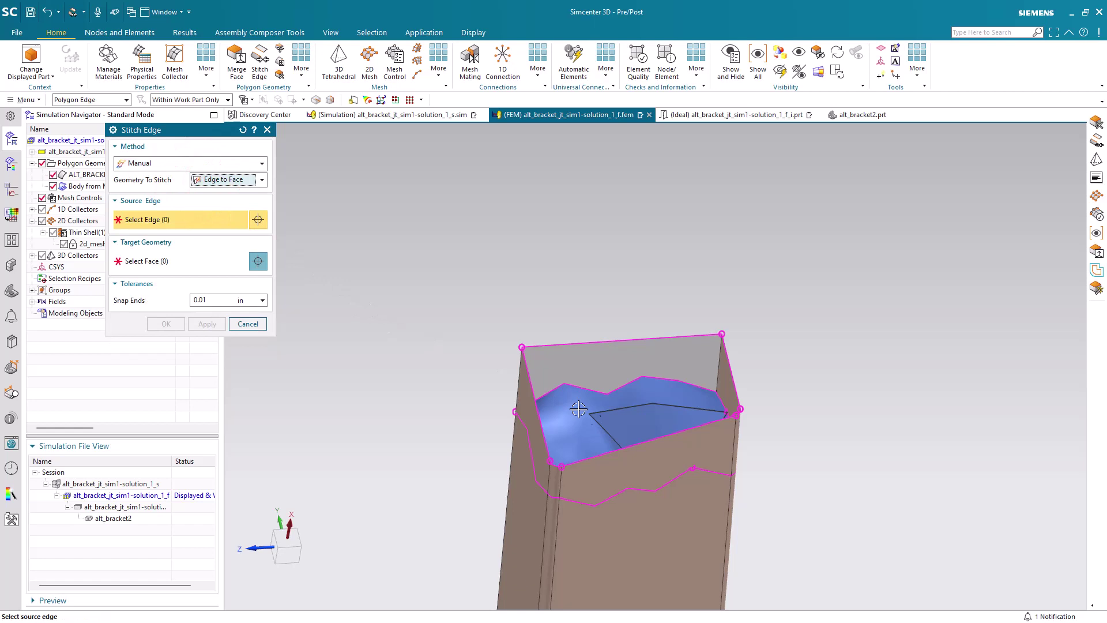
pyautogui.click(611, 394)
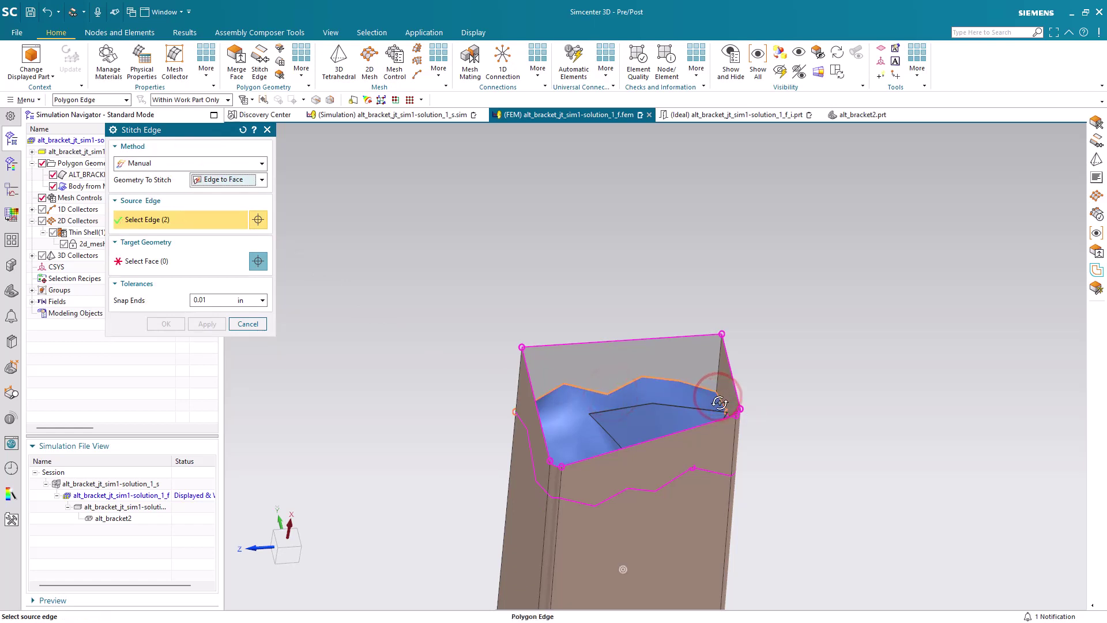
pyautogui.moveTo(718, 396); pyautogui.dragTo(742, 439, button='middle')
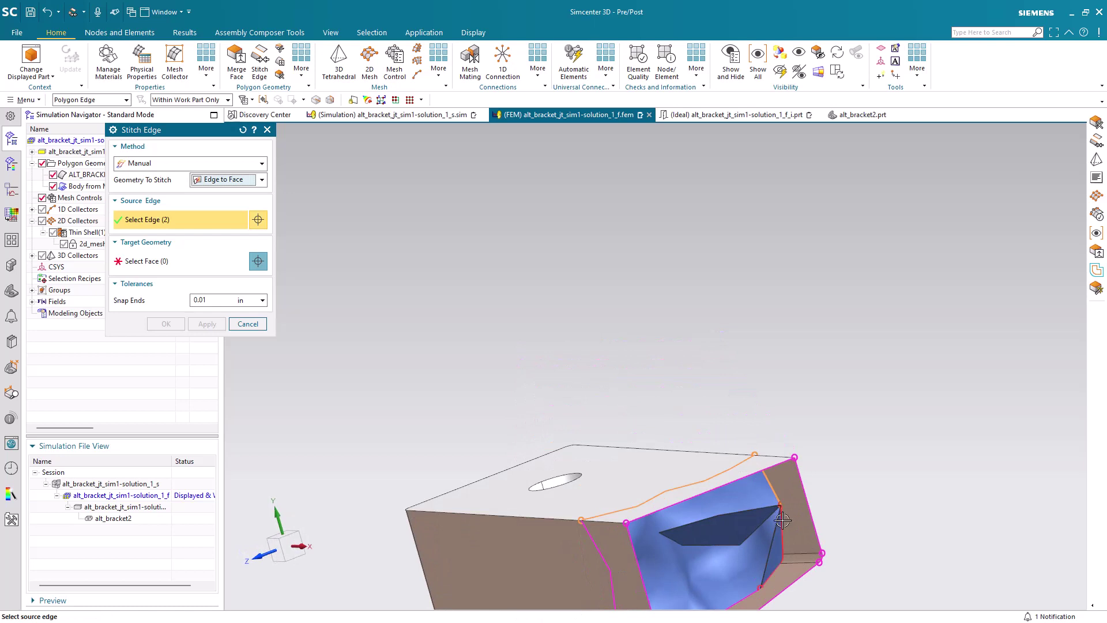
pyautogui.keyDown('shift'); pyautogui.moveTo(765, 584); pyautogui.dragTo(678, 487, button='middle'); pyautogui.keyUp('shift')
pyautogui.click(737, 563)
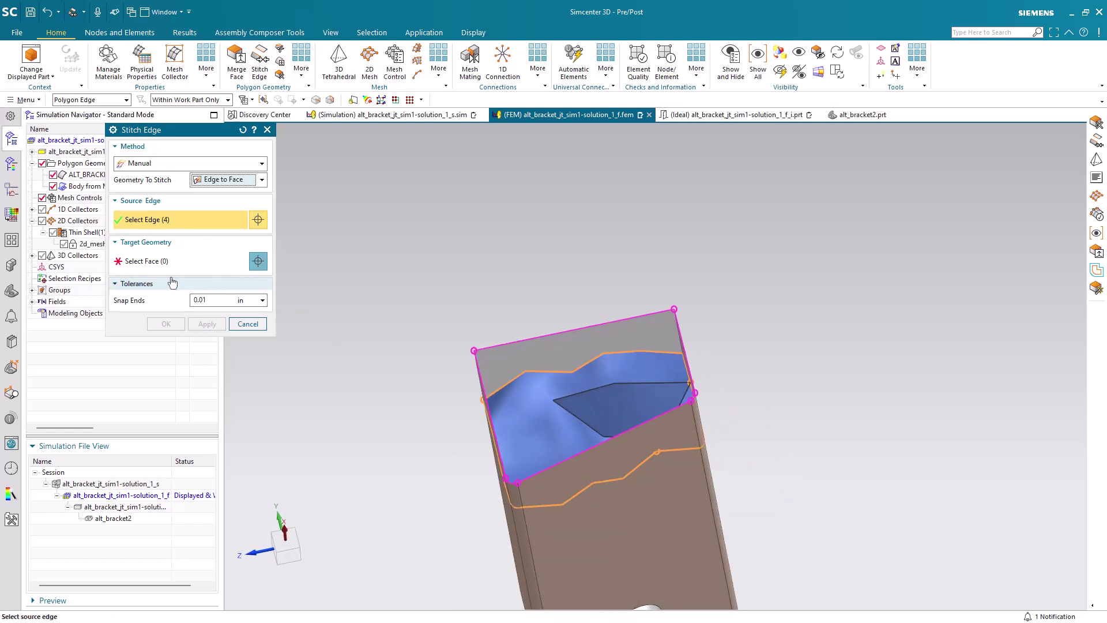
# Select the bracket arm's surrounding side and fillet faces as stitch targets and apply the edge-to-face stitch.
pyautogui.click(158, 262)
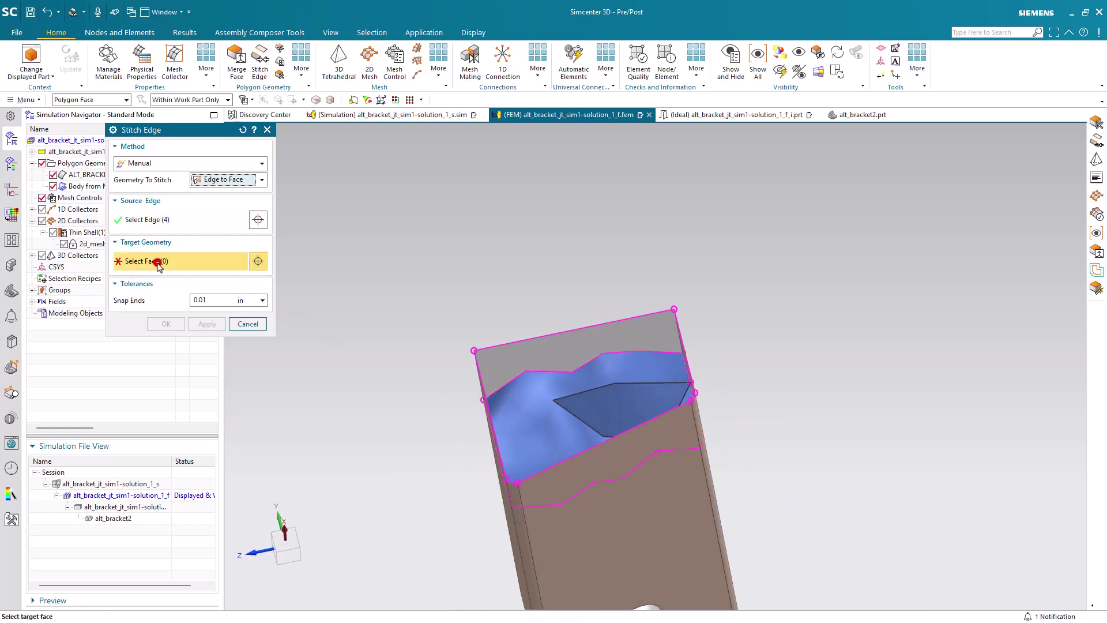
pyautogui.click(506, 510)
pyautogui.click(518, 514)
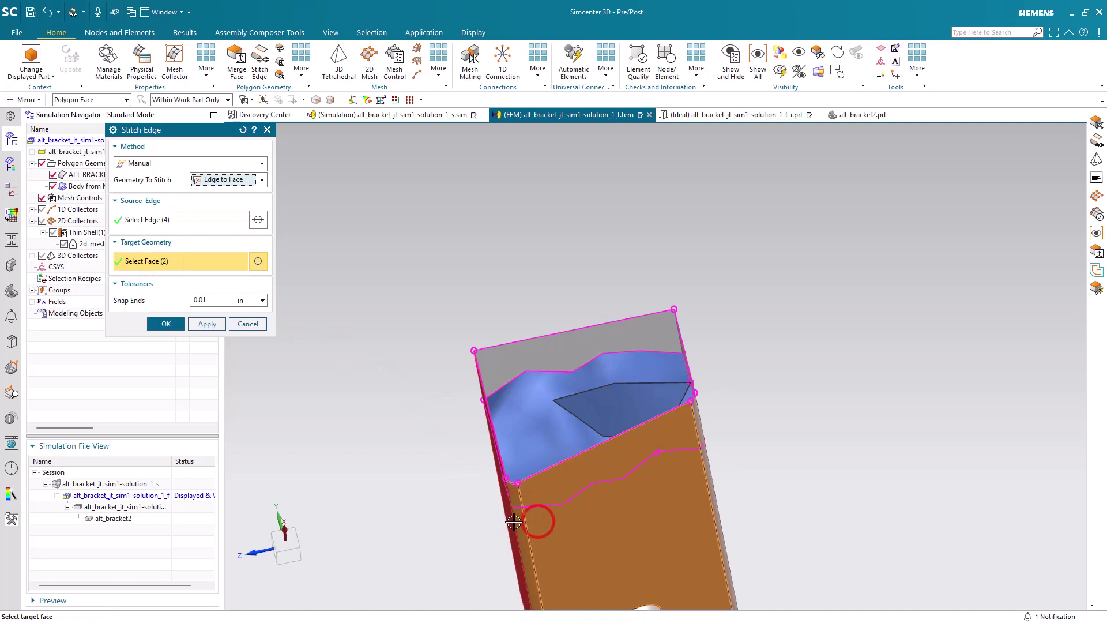
pyautogui.click(697, 422)
pyautogui.click(657, 330)
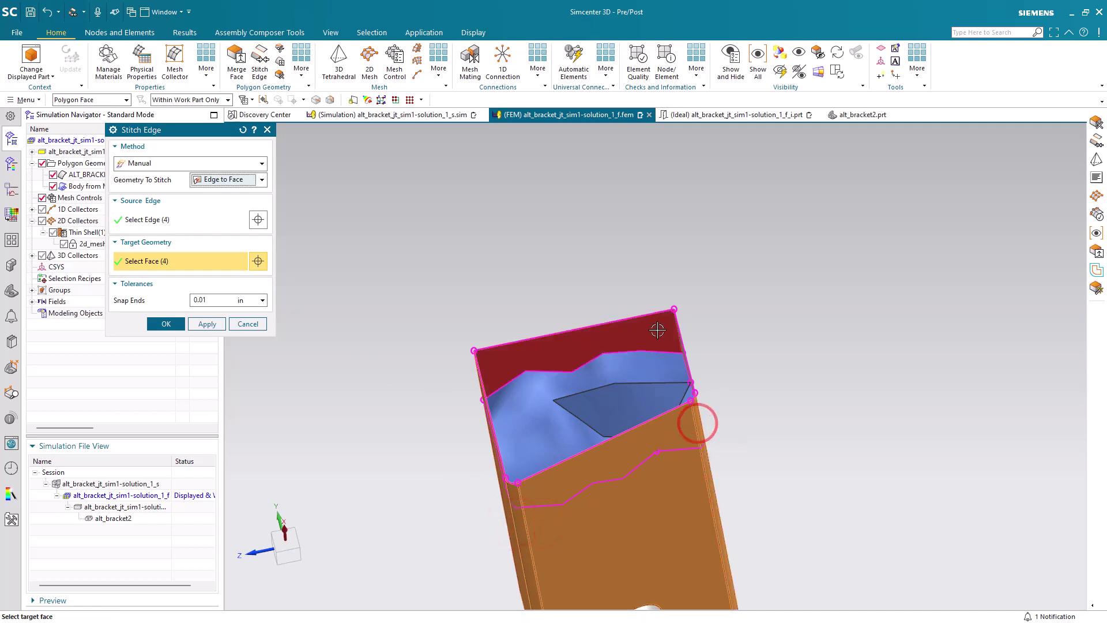
pyautogui.click(657, 330)
pyautogui.moveTo(657, 330); pyautogui.dragTo(692, 328, button='middle')
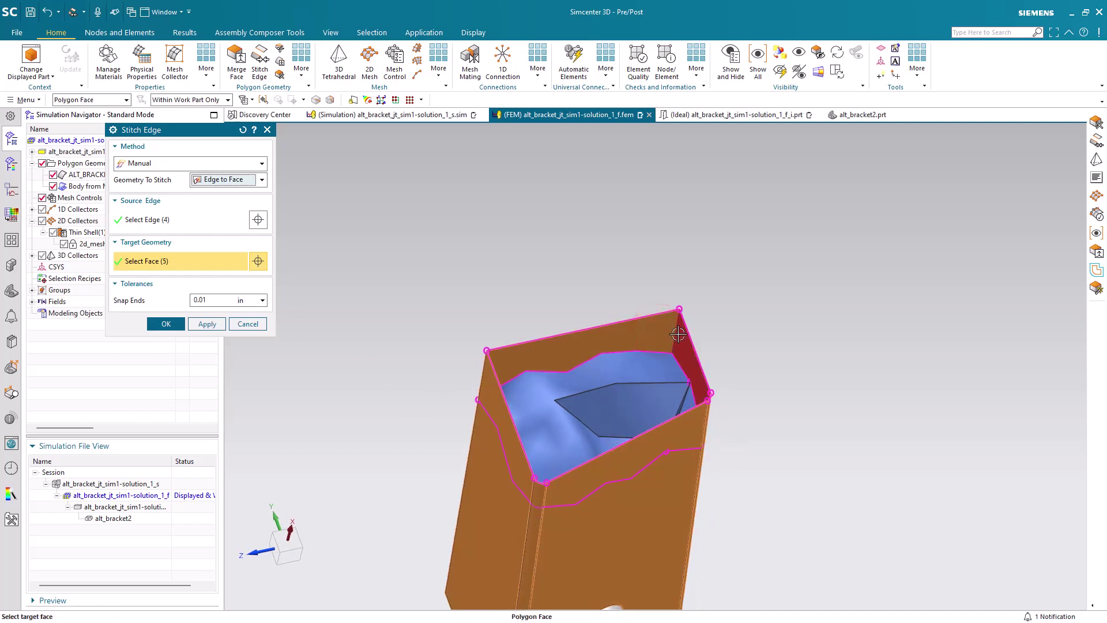
pyautogui.click(677, 335)
pyautogui.click(176, 323)
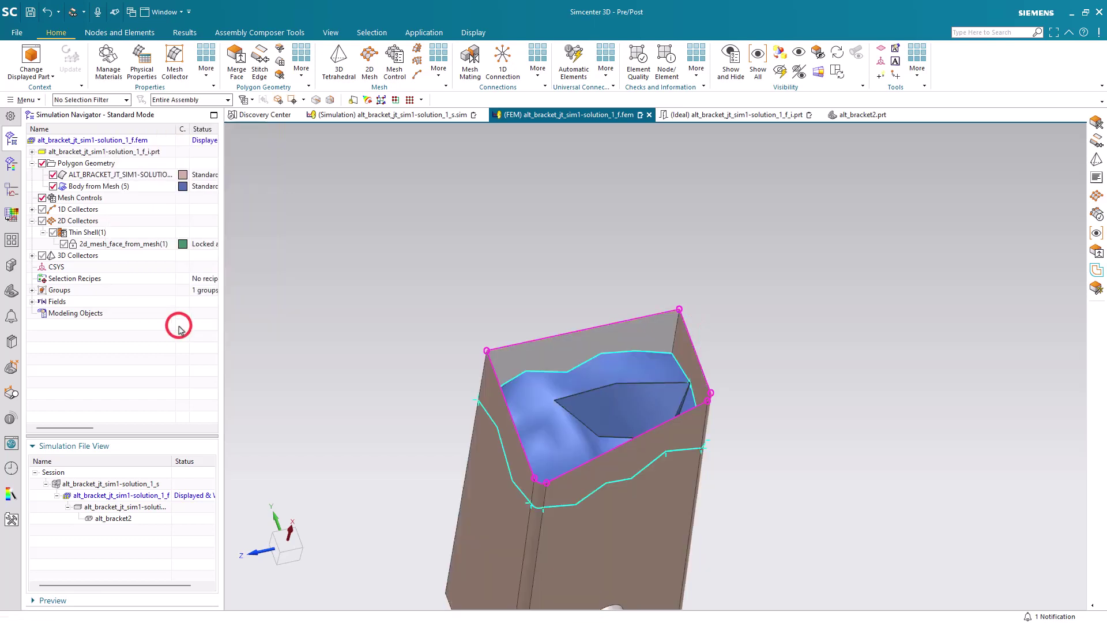
# Review the free and stitched polygon edge display settings in the FEM's Model Display, then close them without changes.
pyautogui.rightClick(91, 143)
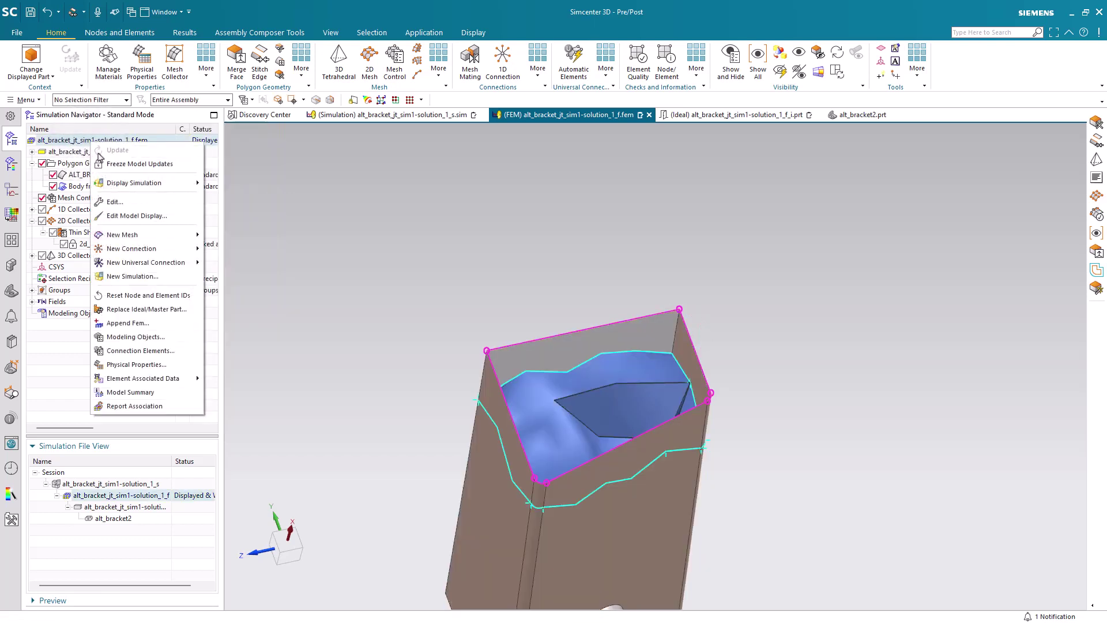
pyautogui.click(124, 216)
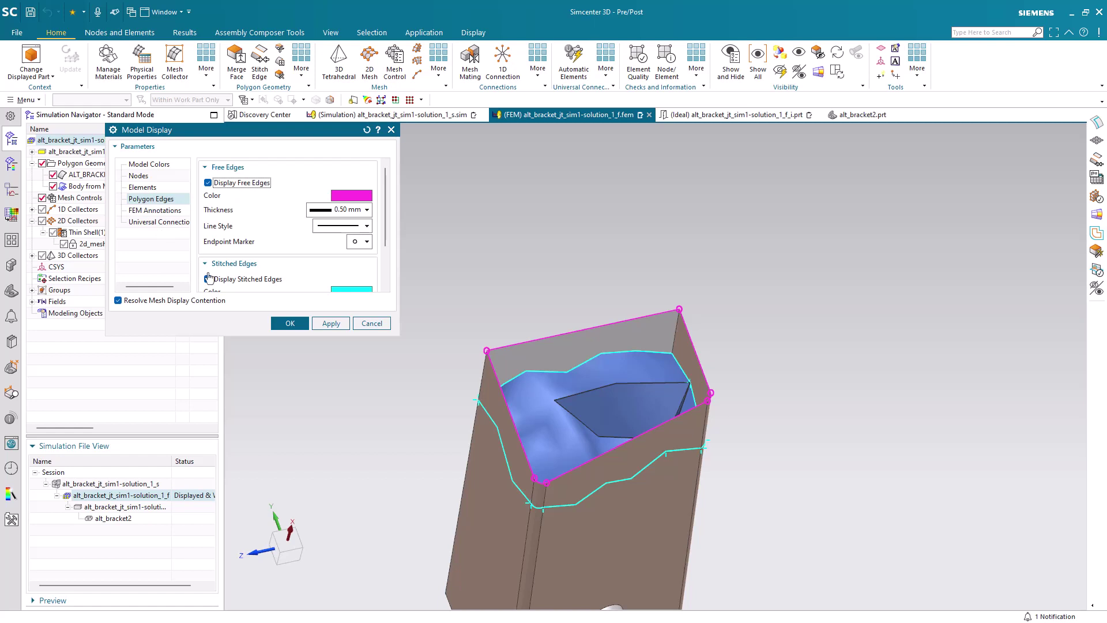
pyautogui.click(371, 323)
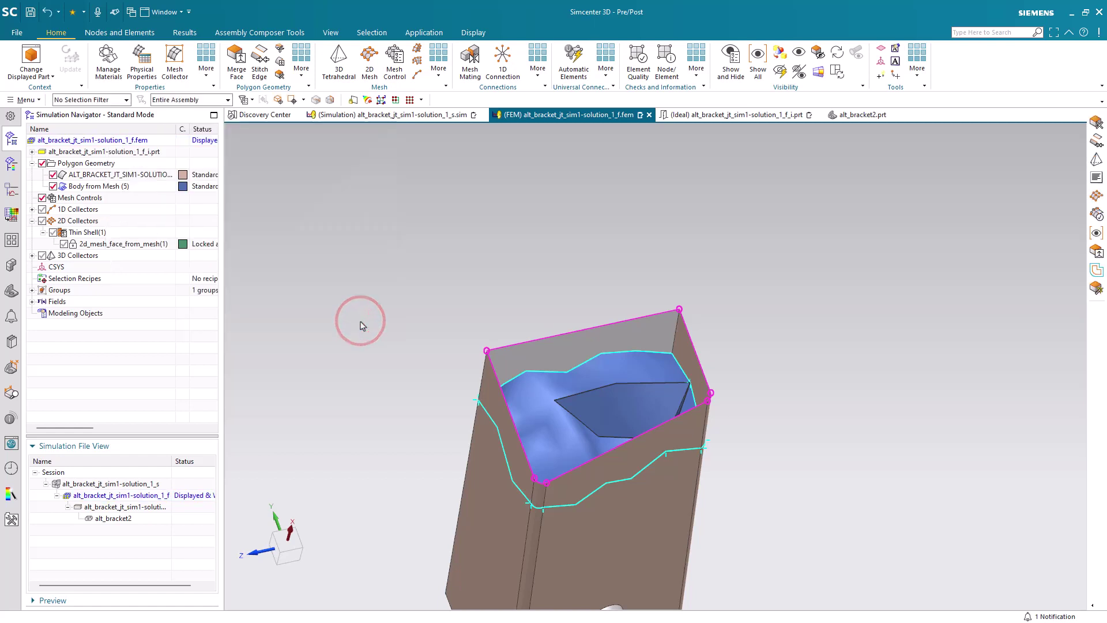
# Delete the leftover polygon side faces extending beyond the jagged stitched edges.
pyautogui.click(279, 75)
pyautogui.click(541, 343)
pyautogui.click(495, 393)
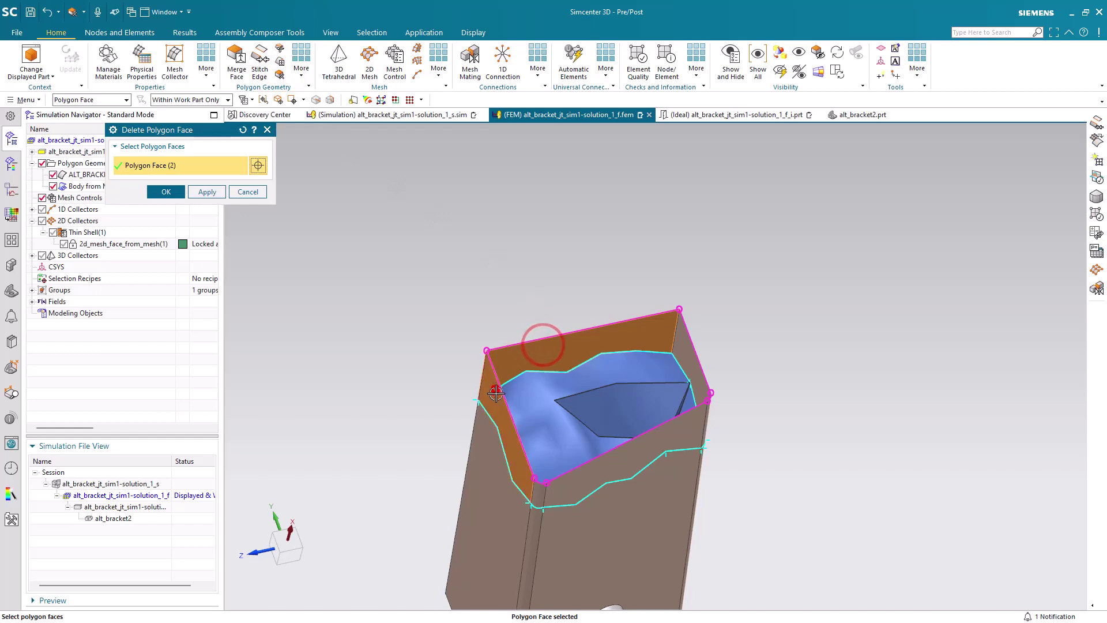
pyautogui.click(536, 487)
pyautogui.click(561, 489)
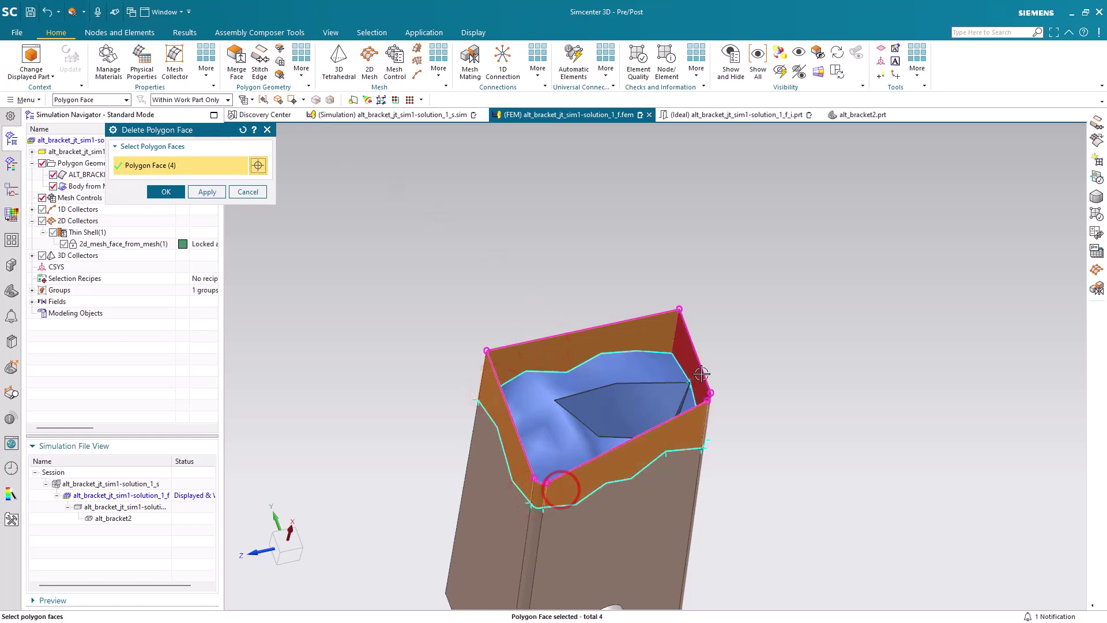
pyautogui.click(701, 374)
pyautogui.middleClick(707, 412)
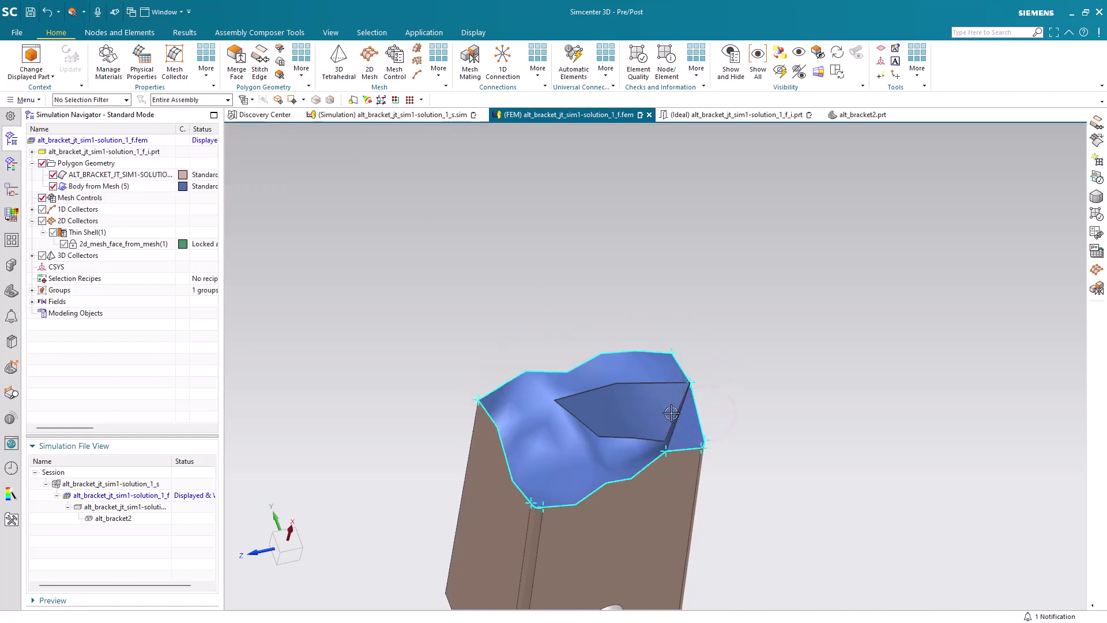
# Stitch the trimmed bracket body and the body from mesh together with an automatic Edge to Edge stitch and dismiss the solid creation message.
pyautogui.moveTo(671, 413); pyautogui.dragTo(658, 385, button='middle')
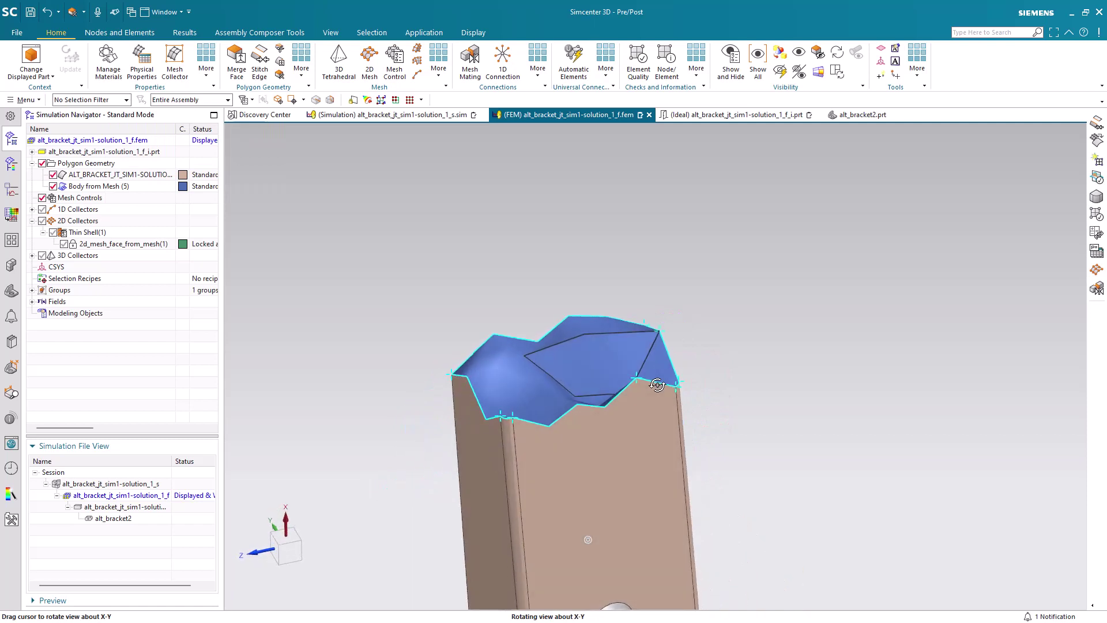
pyautogui.scroll(2, 505, 184)
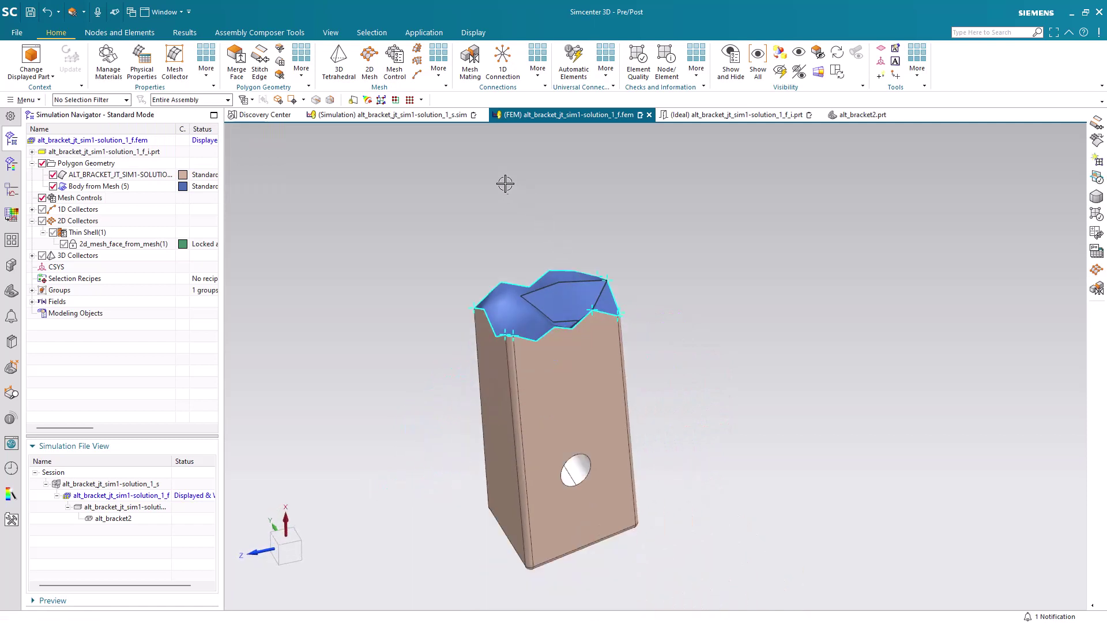
pyautogui.click(262, 69)
pyautogui.click(218, 166)
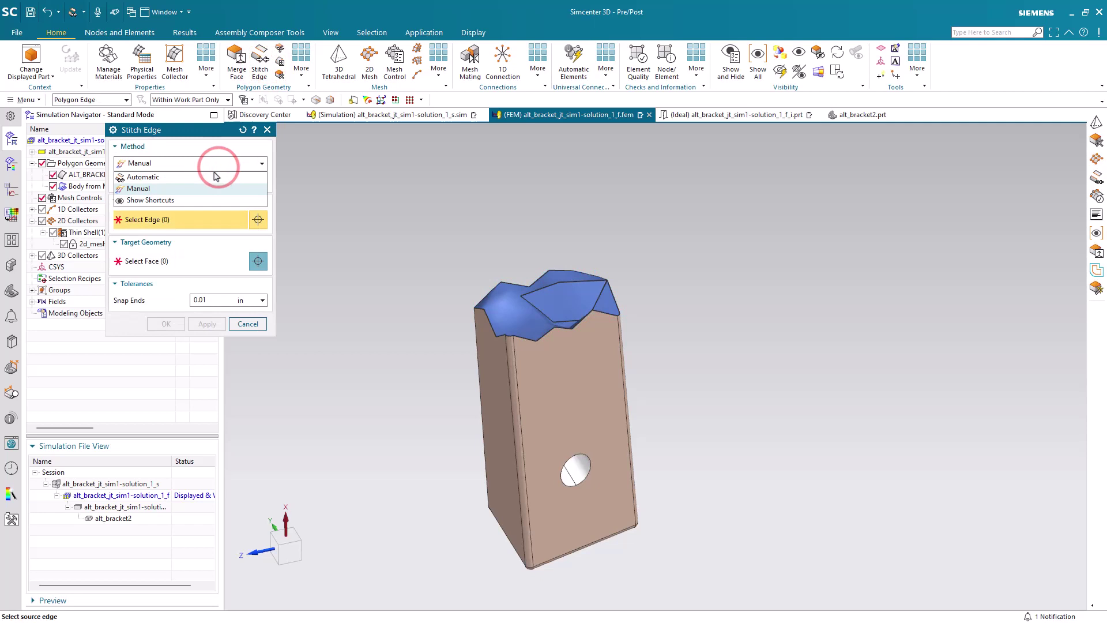
pyautogui.click(214, 177)
pyautogui.click(219, 179)
pyautogui.click(222, 192)
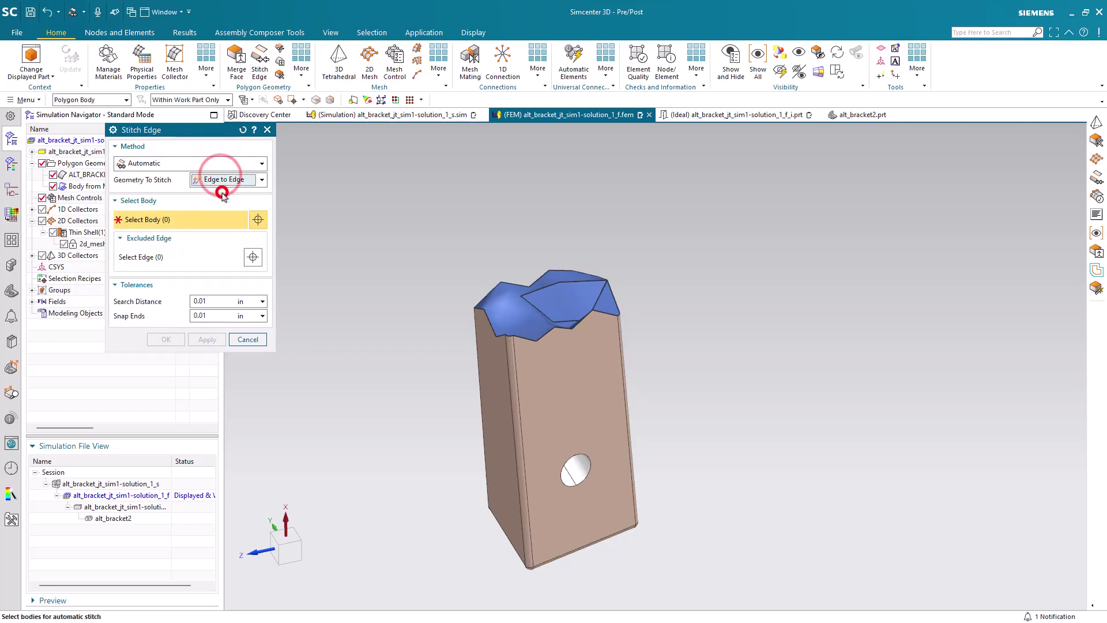
pyautogui.moveTo(393, 211); pyautogui.dragTo(707, 582)
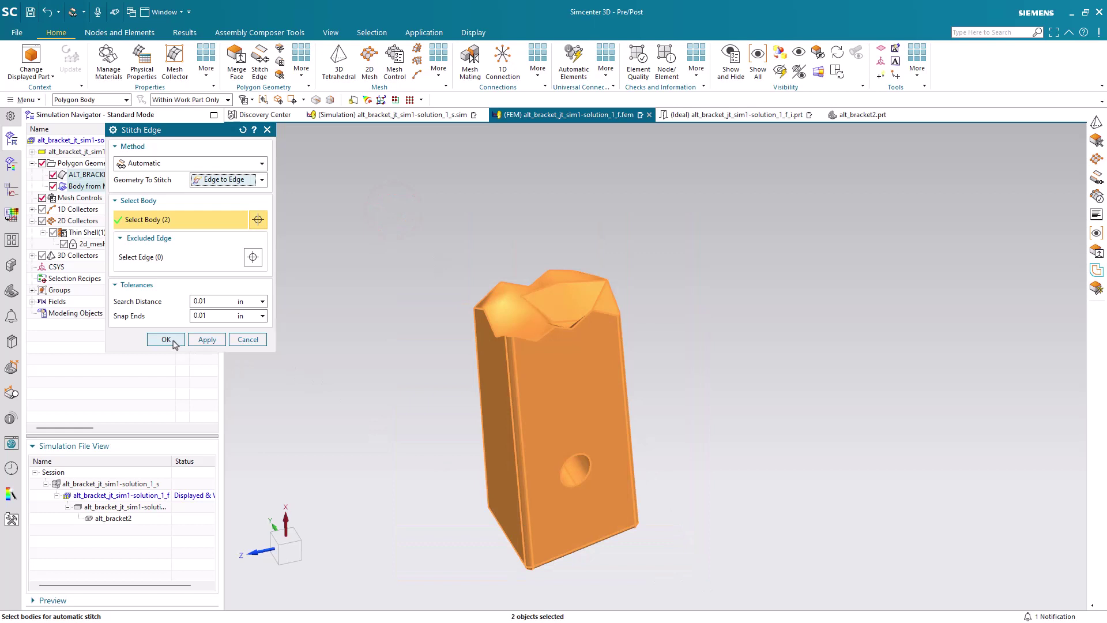
pyautogui.click(167, 340)
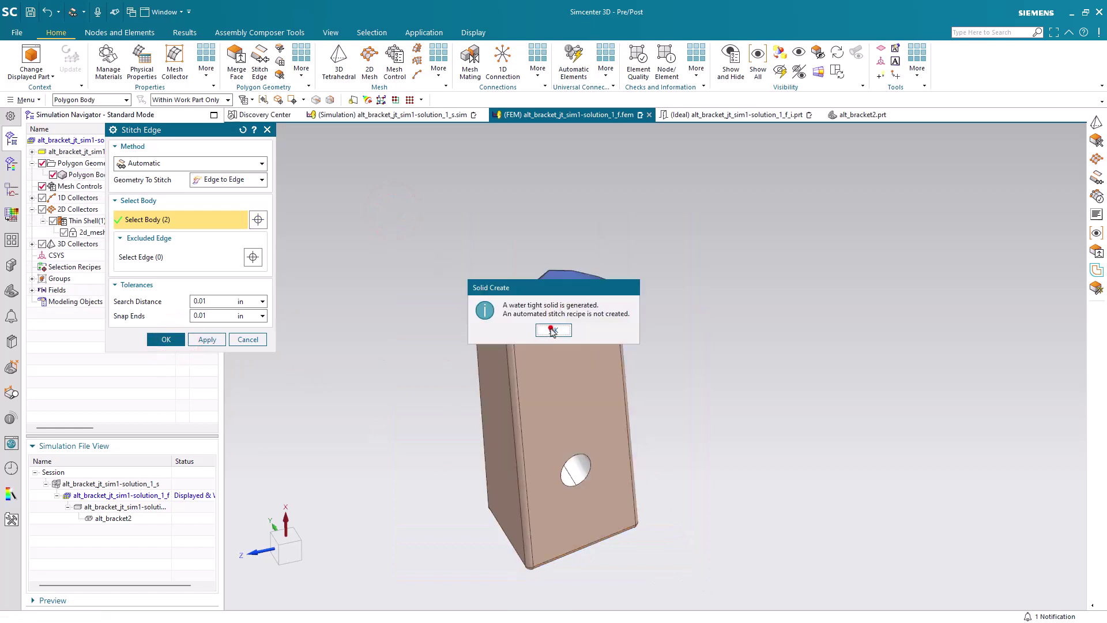
pyautogui.click(552, 330)
# Mesh the stitched solid with CTETRA(10) elements of 0.1 in size, placing them in the existing ALT_BRACKET_JT_FEM1 mesh collector.
pyautogui.click(339, 66)
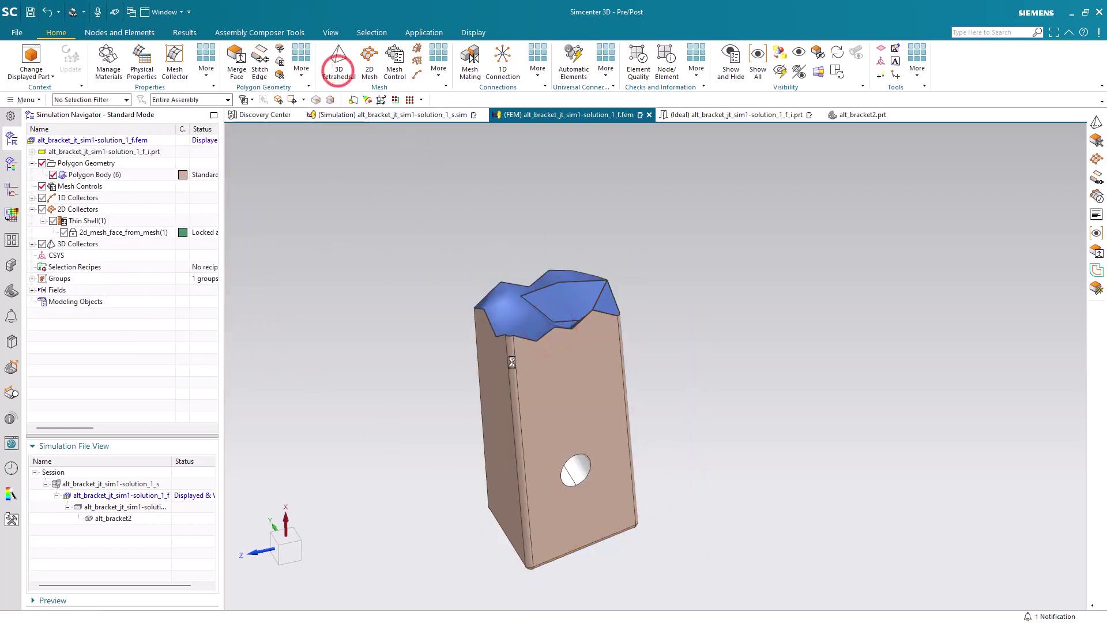
pyautogui.click(569, 389)
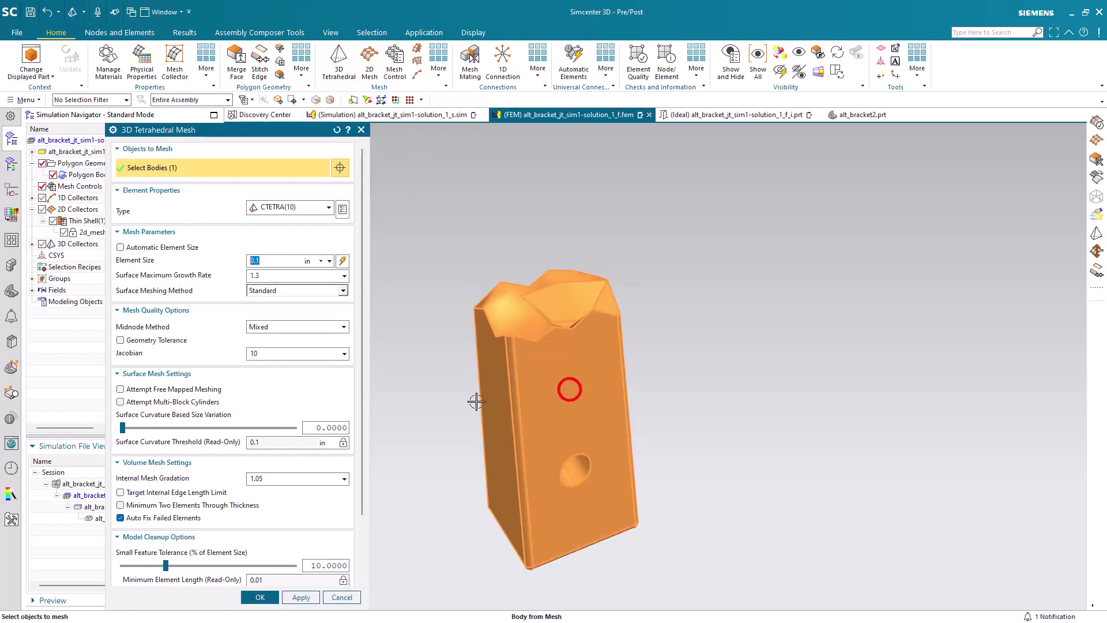
pyautogui.moveTo(362, 389); pyautogui.dragTo(364, 472)
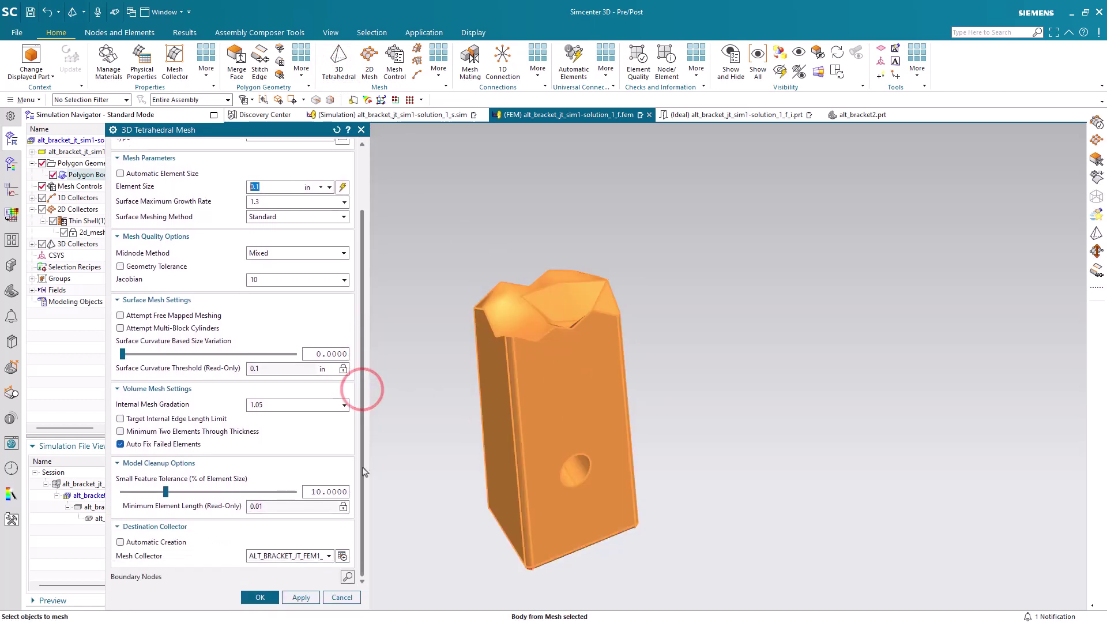
pyautogui.click(282, 557)
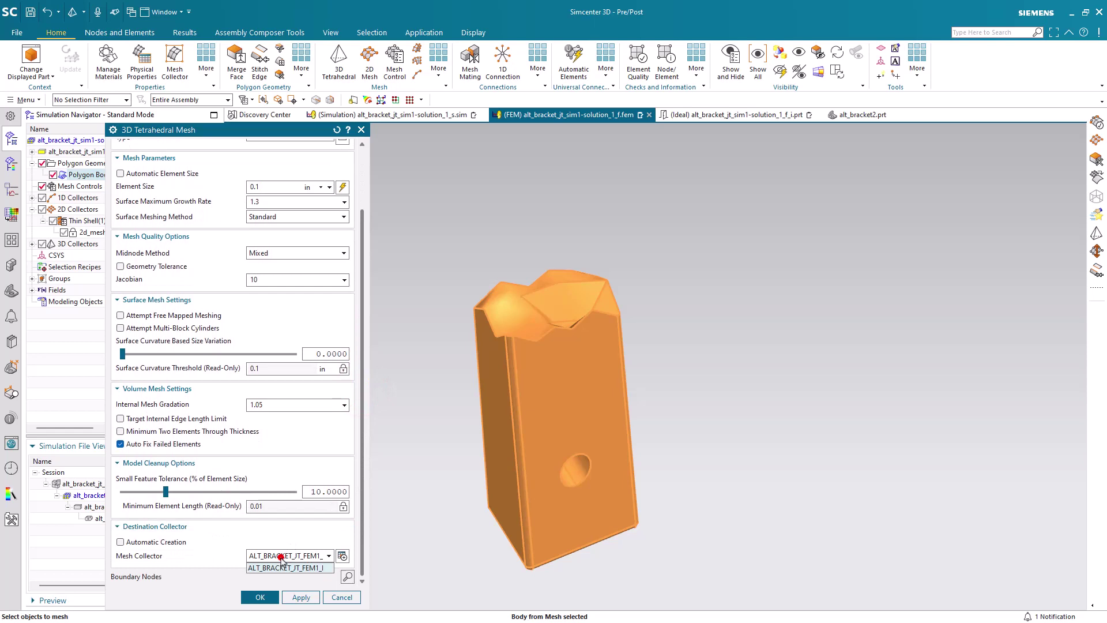
pyautogui.click(283, 567)
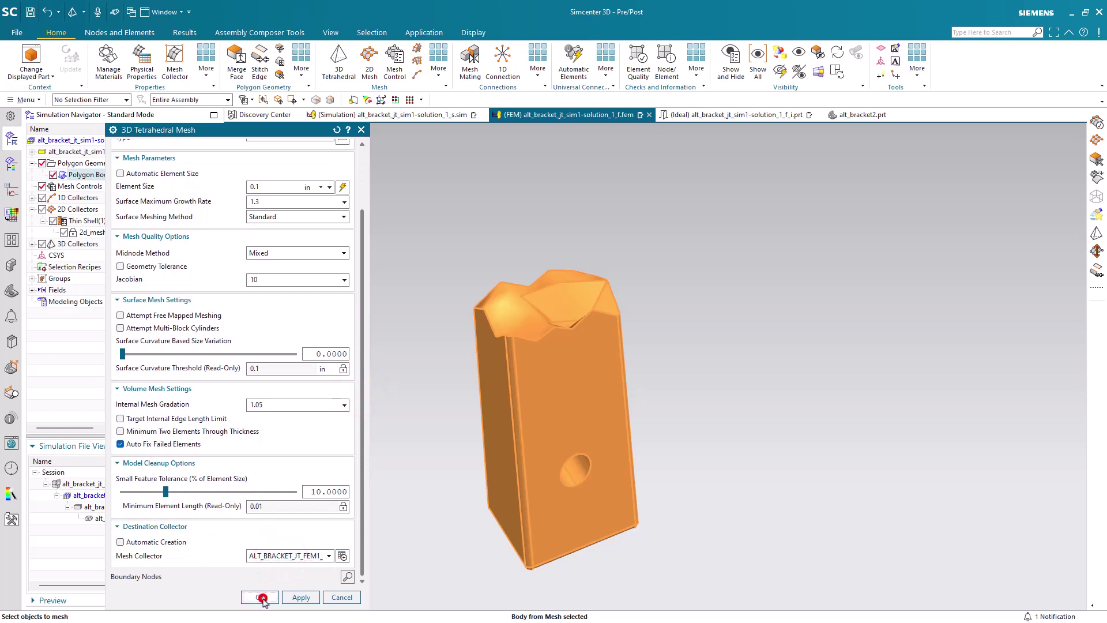
pyautogui.click(260, 597)
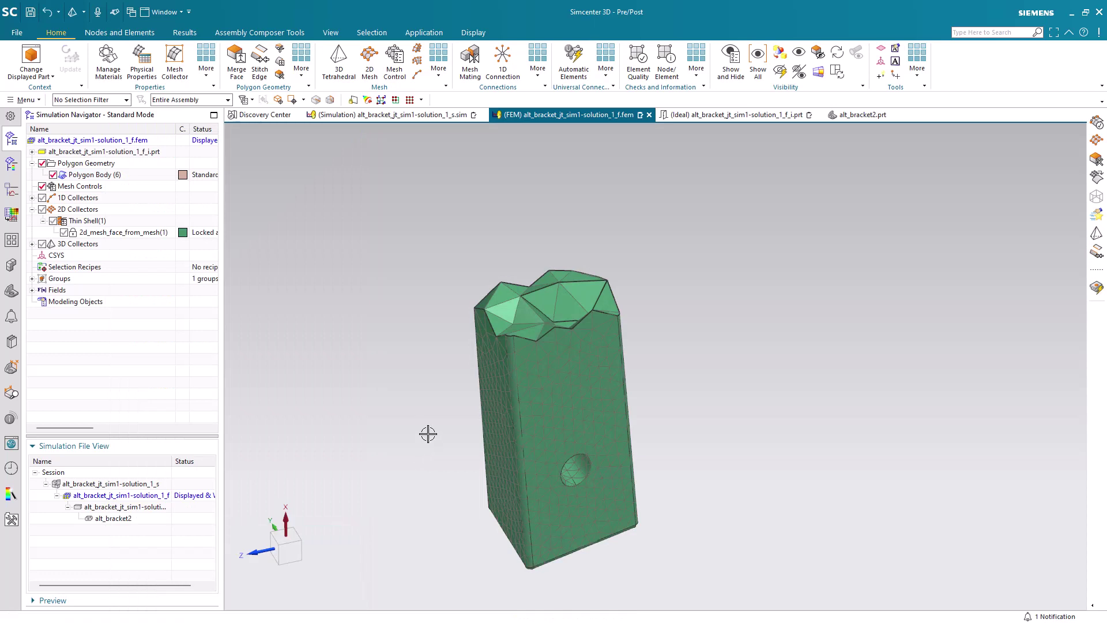
# Delete the Thin Shell(1) collector containing the 2D face-from-mesh mesh.
pyautogui.moveTo(428, 433); pyautogui.dragTo(421, 406, button='middle')
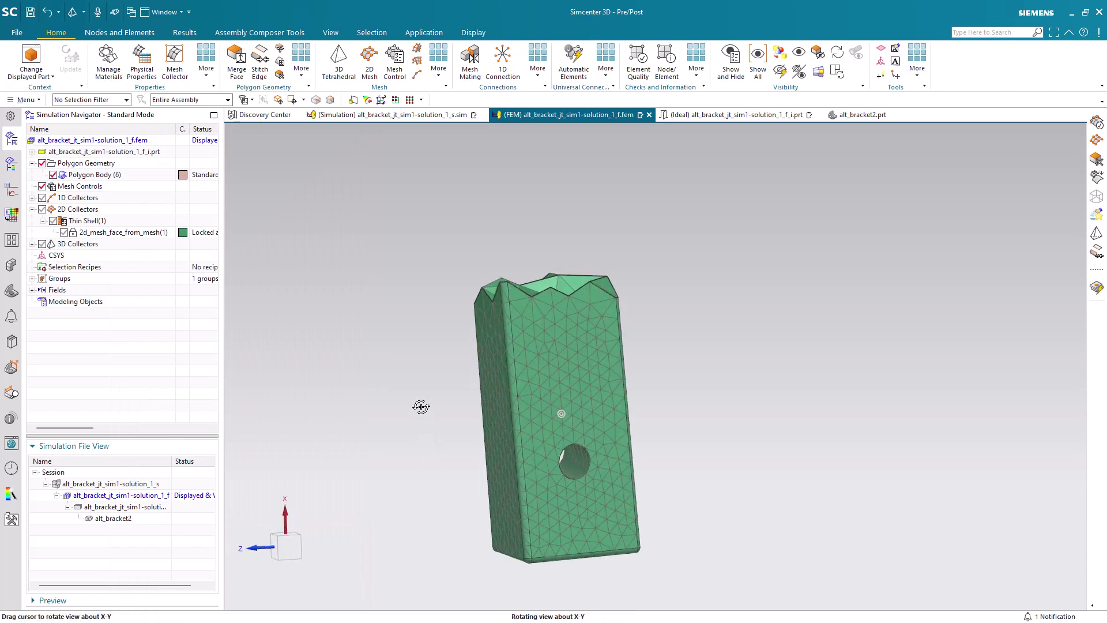
pyautogui.rightClick(75, 224)
pyautogui.click(97, 290)
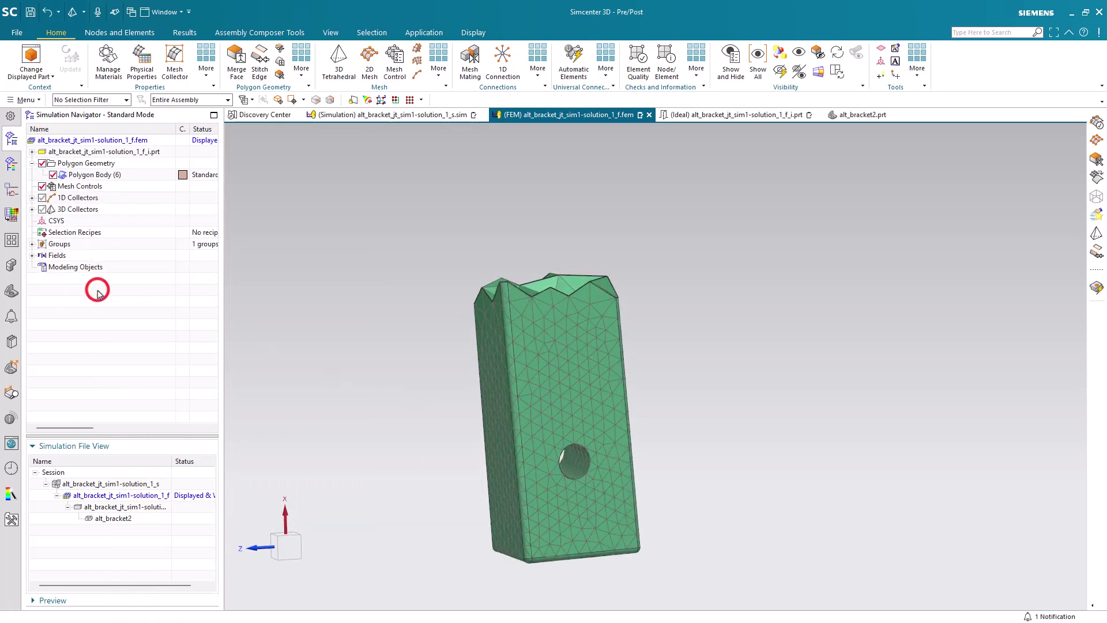
# Display the 3D and 1D collectors to show the new arm-end mesh joined to the remaining bracket mesh.
pyautogui.click(42, 209)
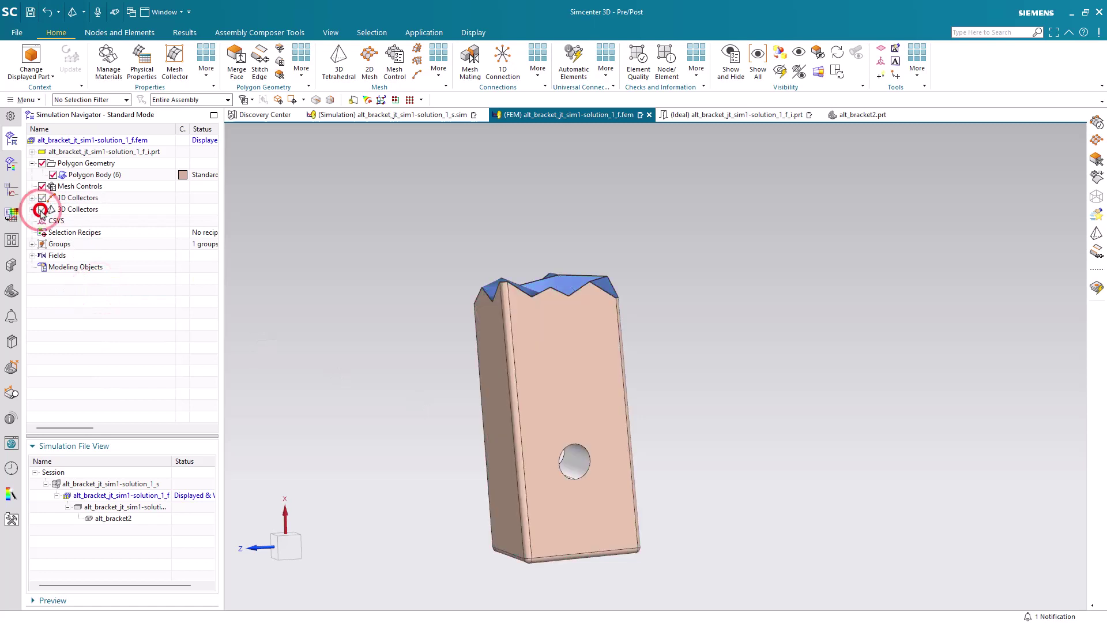
pyautogui.click(42, 210)
pyautogui.click(43, 197)
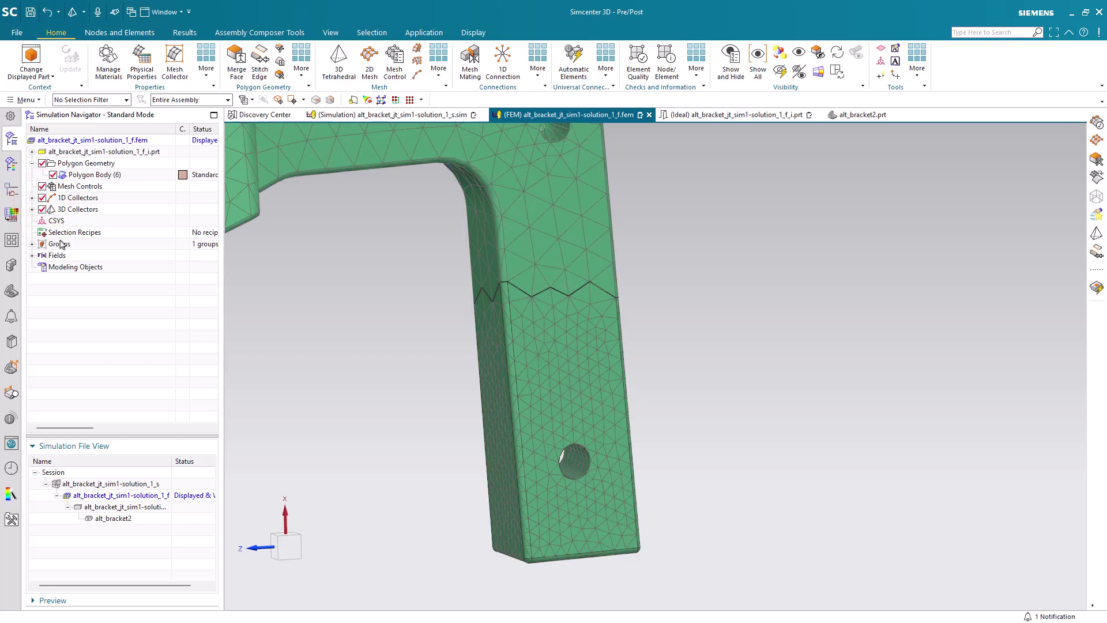
# Solve alt_bracket_jt_sim1-solution_1 in the simulation file, declining the message review and closing the job monitor and information report.
pyautogui.click(340, 114)
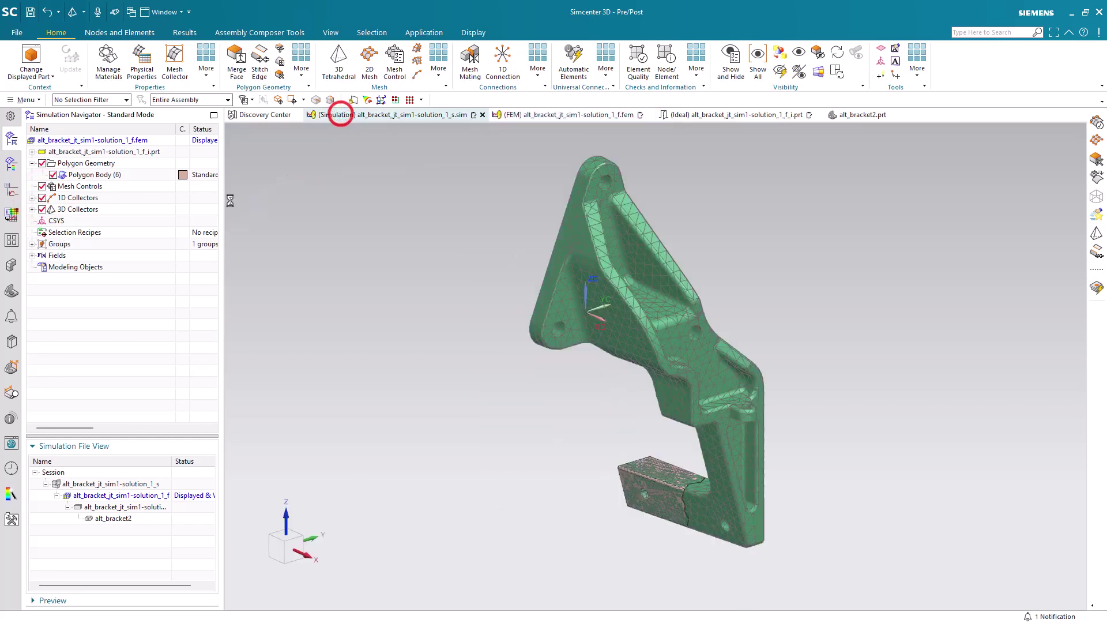
pyautogui.rightClick(112, 292)
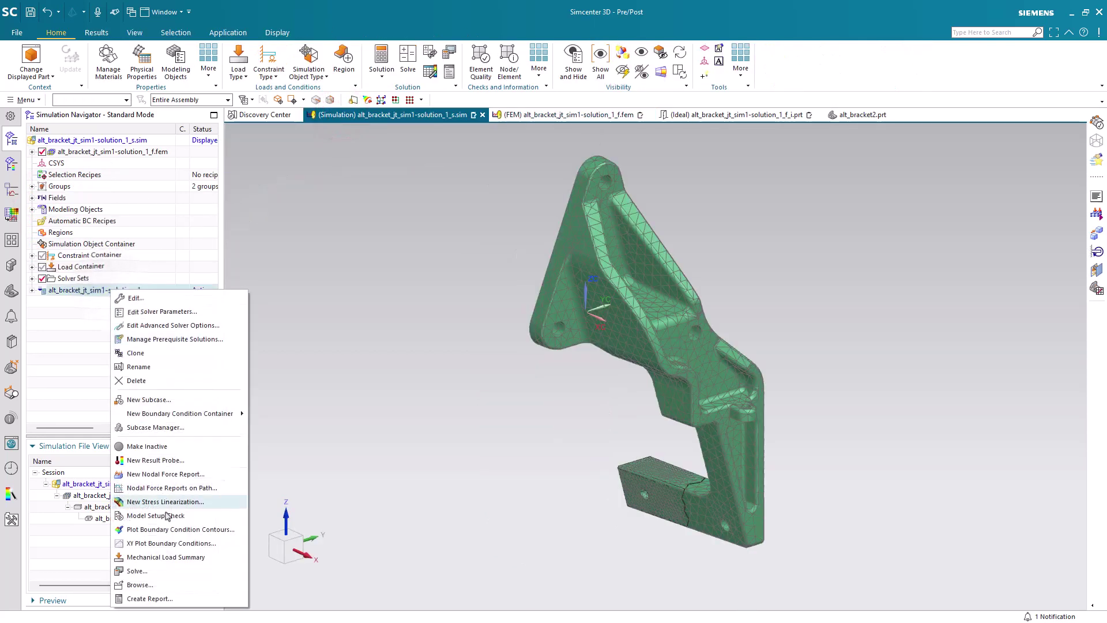
pyautogui.click(162, 572)
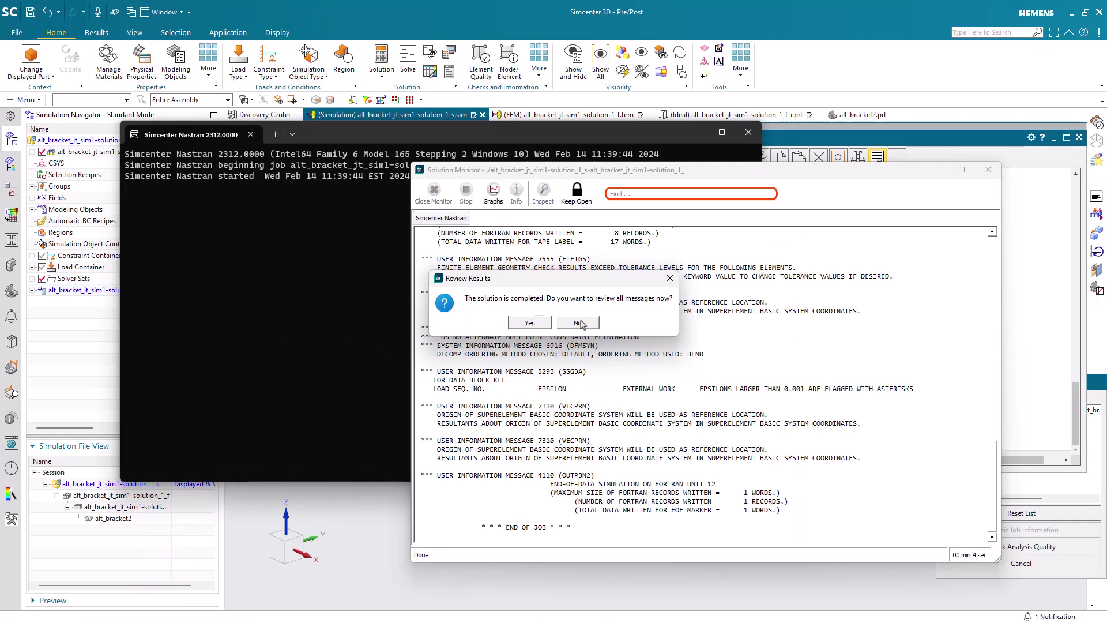
pyautogui.click(578, 323)
pyautogui.click(1033, 562)
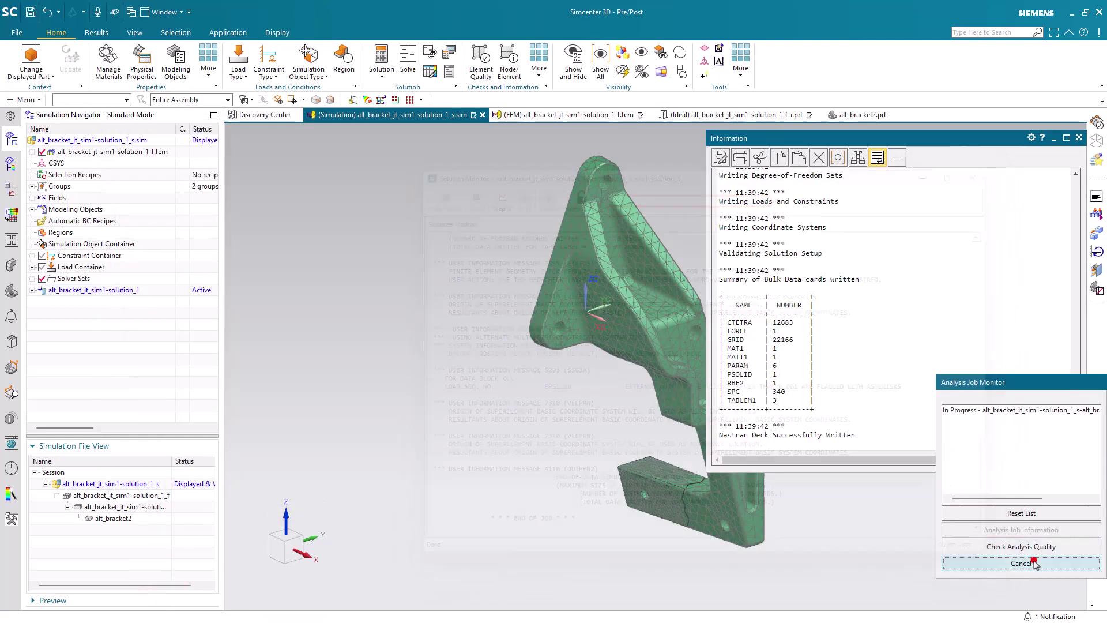
pyautogui.click(1078, 138)
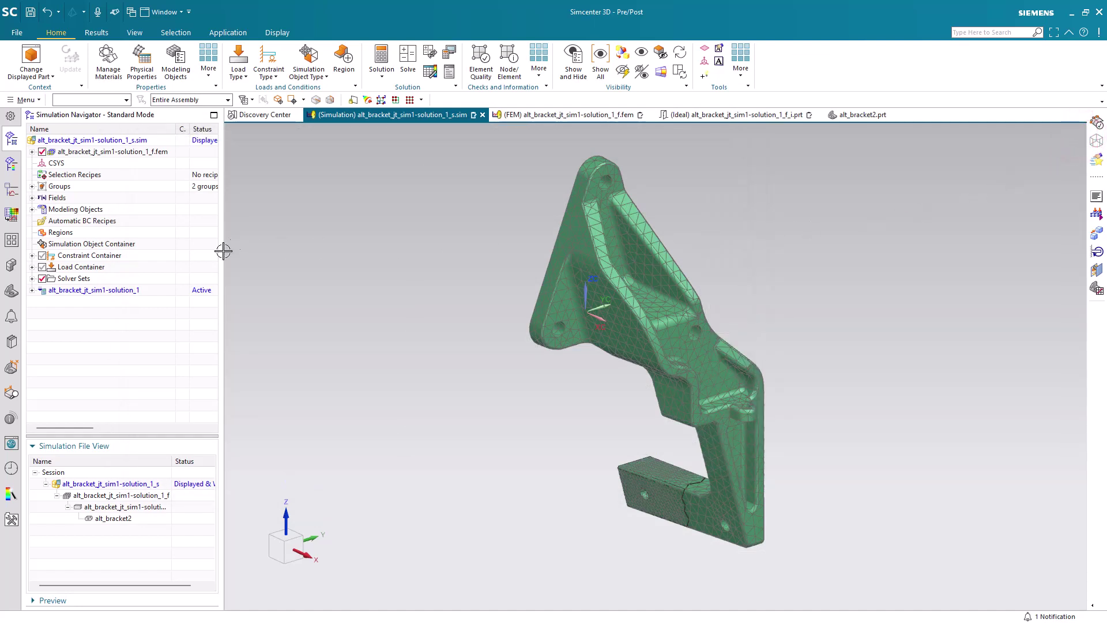
# Open the structural results of the solved solution and plot the Displacement - Nodal contour on the bracket.
pyautogui.click(32, 290)
pyautogui.doubleClick(43, 349)
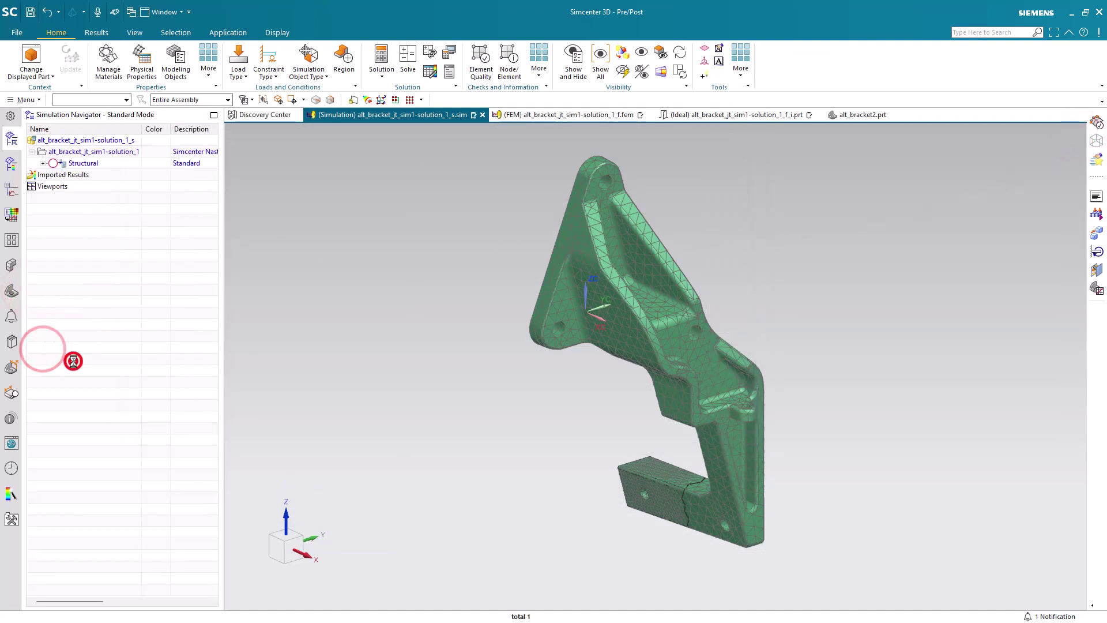
pyautogui.click(43, 164)
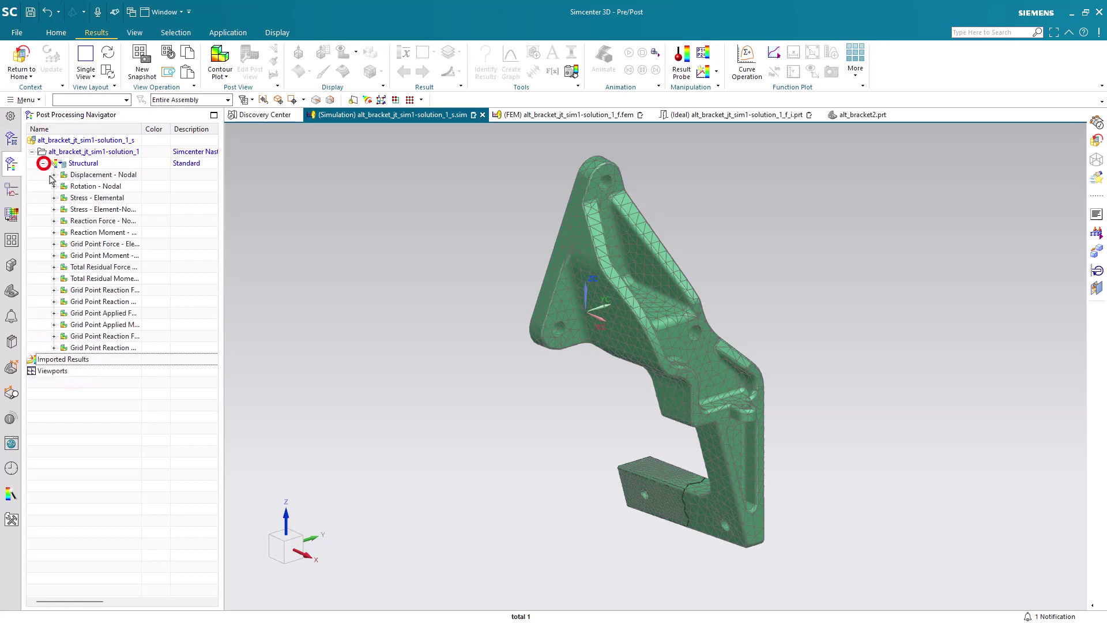
pyautogui.doubleClick(89, 175)
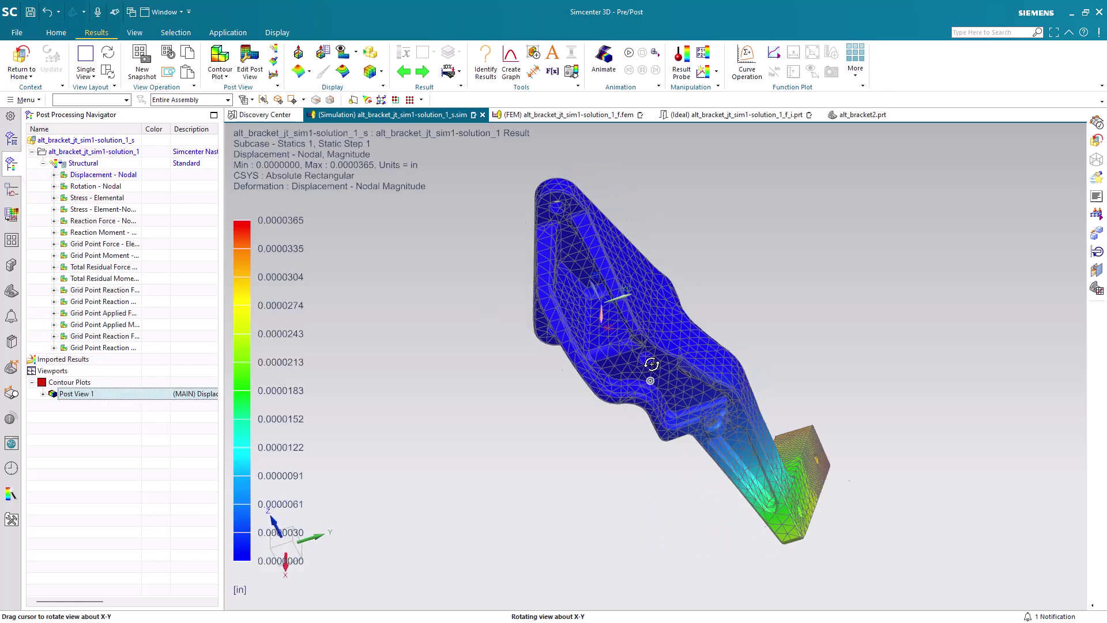